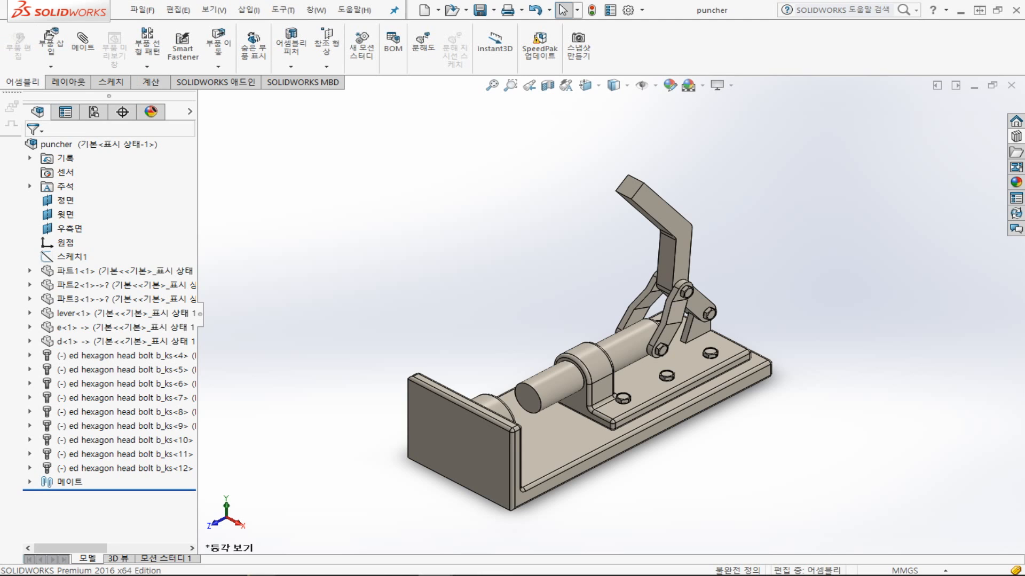
- Run interference detection on the whole puncher.SLDASM assembly with the default options
click(142, 84)
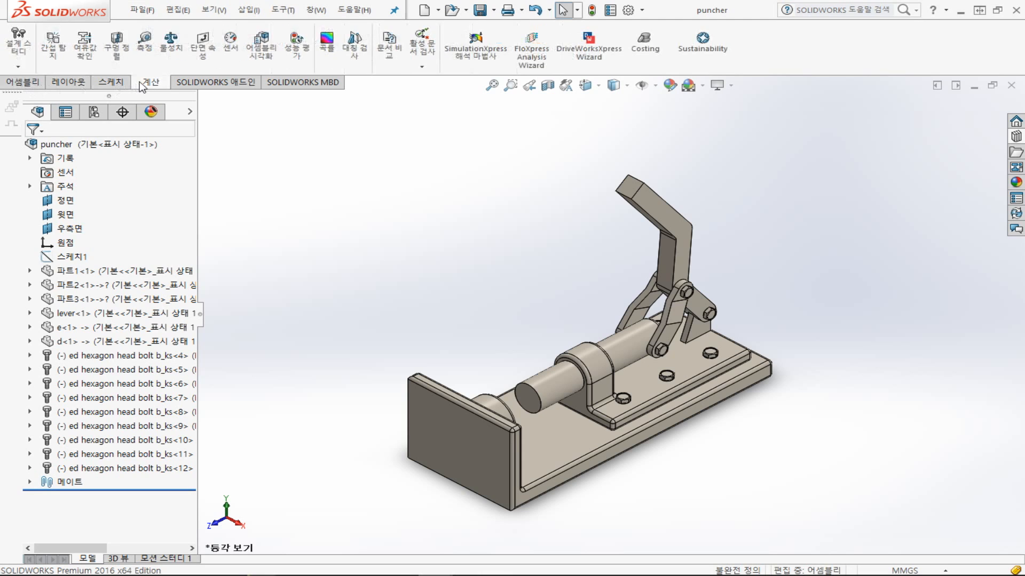
click(52, 63)
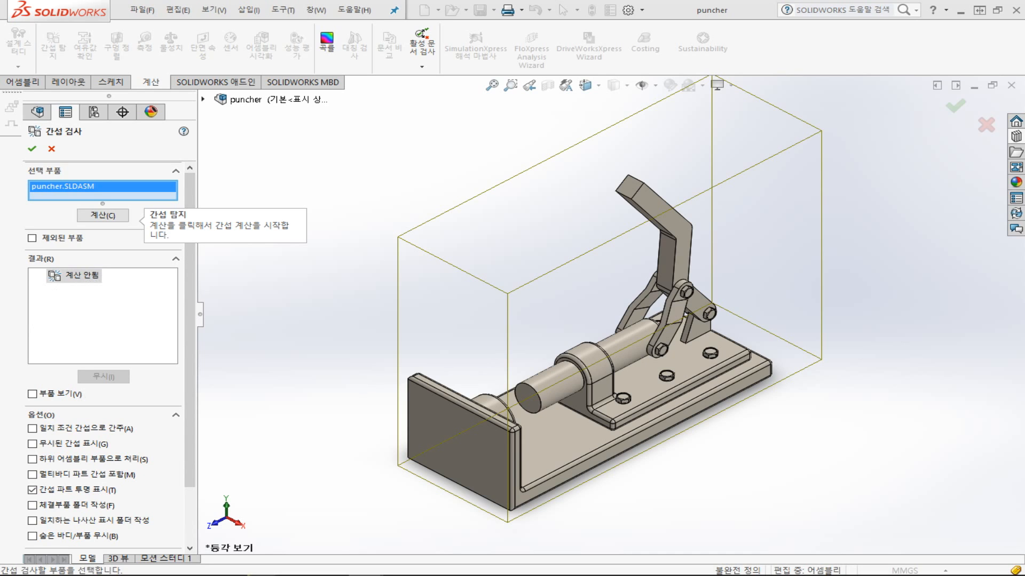
click(118, 217)
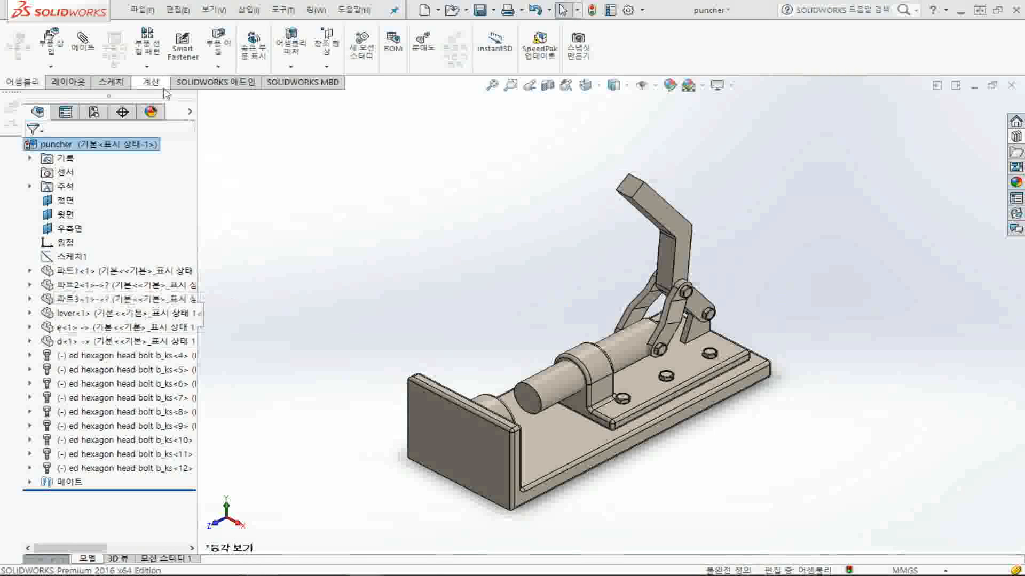
click(151, 82)
click(62, 48)
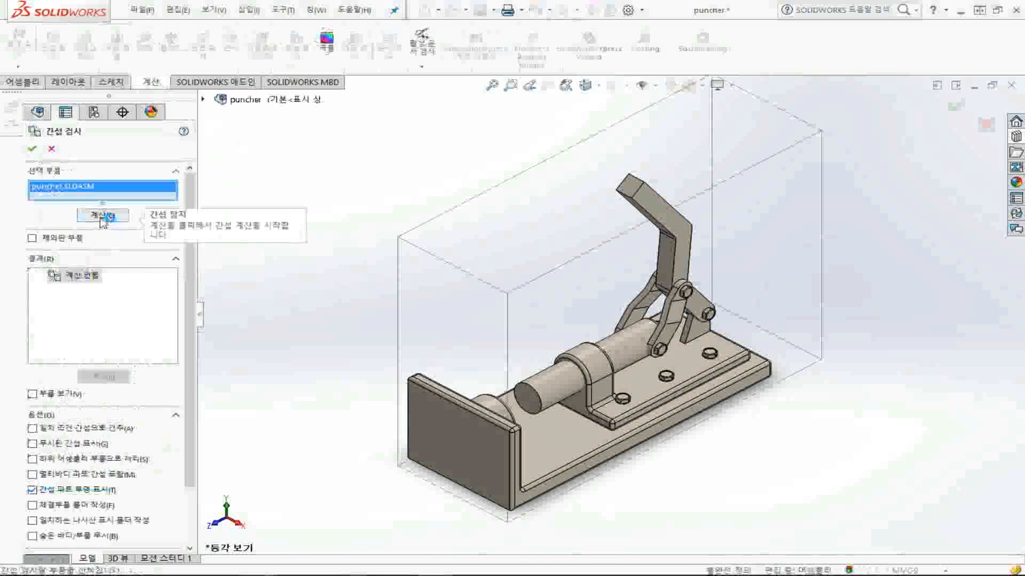
click(104, 215)
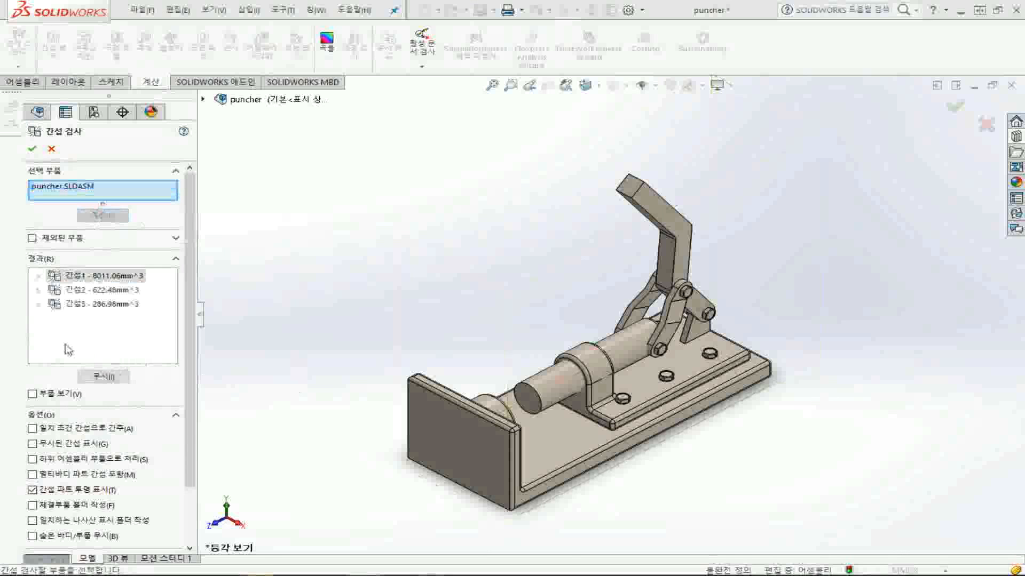
click(63, 187)
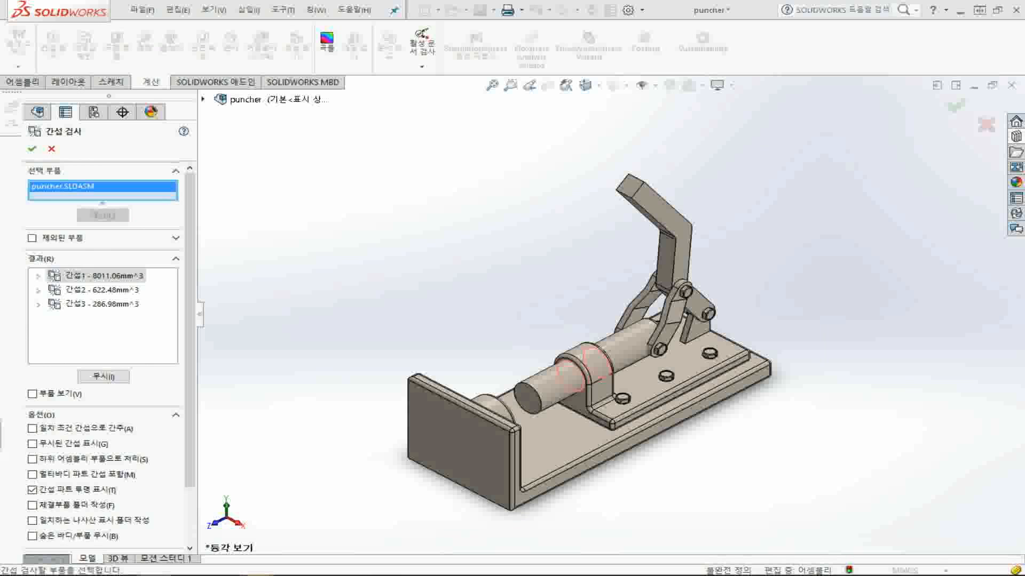
- Expand the first interference result and highlight its two components, 파트2-1 and 파트3-1, in the model
click(39, 277)
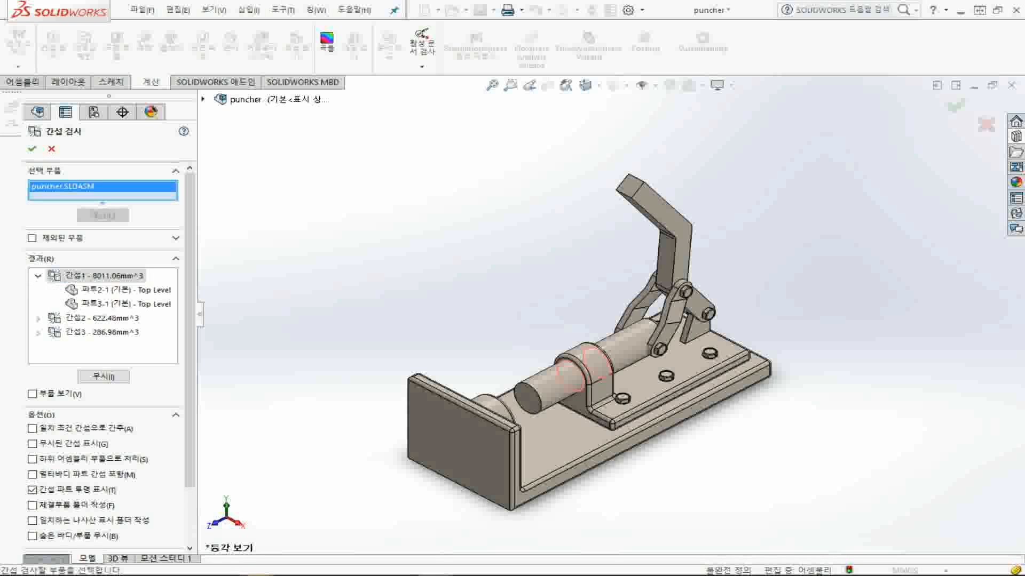
click(105, 294)
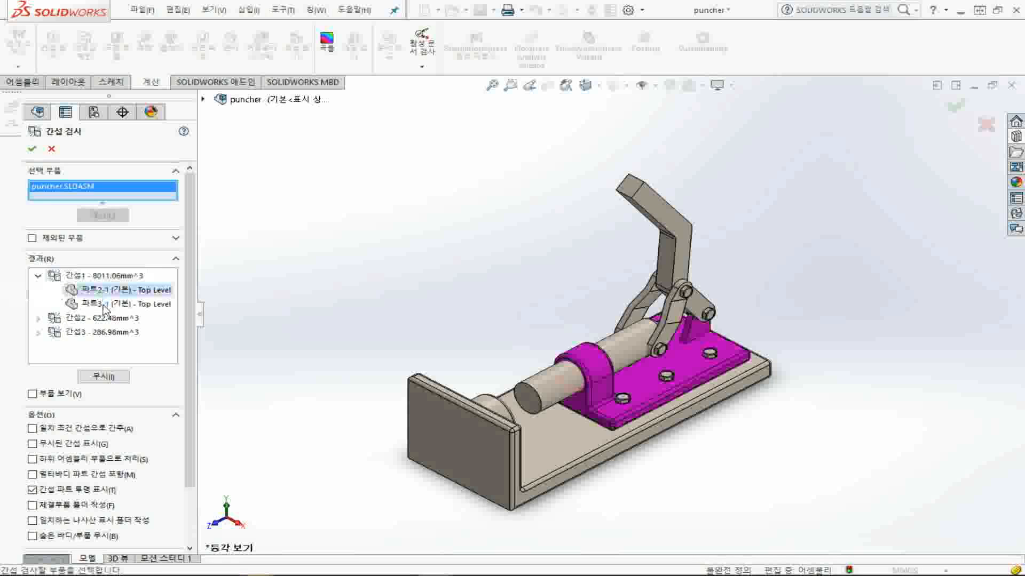
click(104, 306)
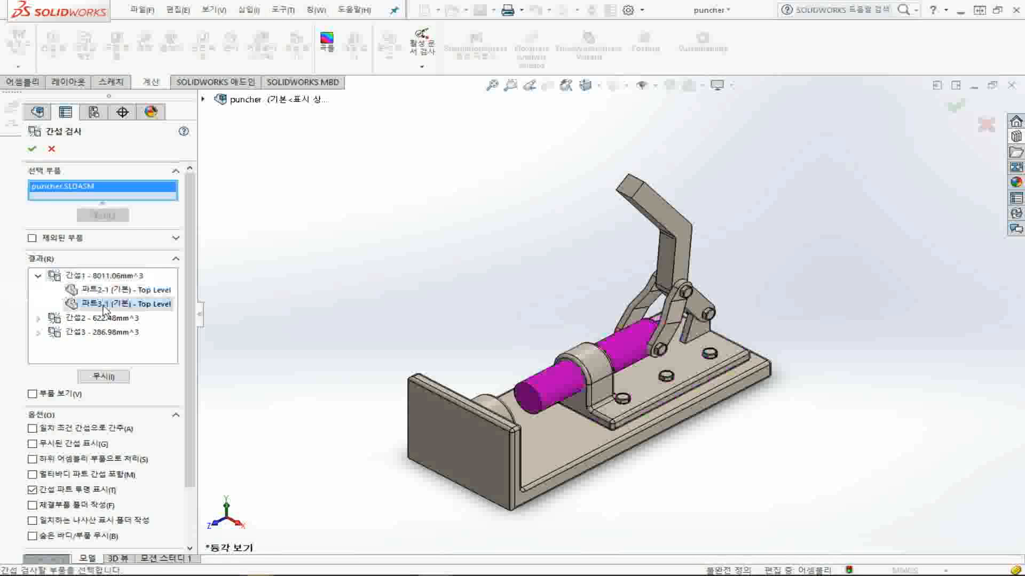
click(157, 291)
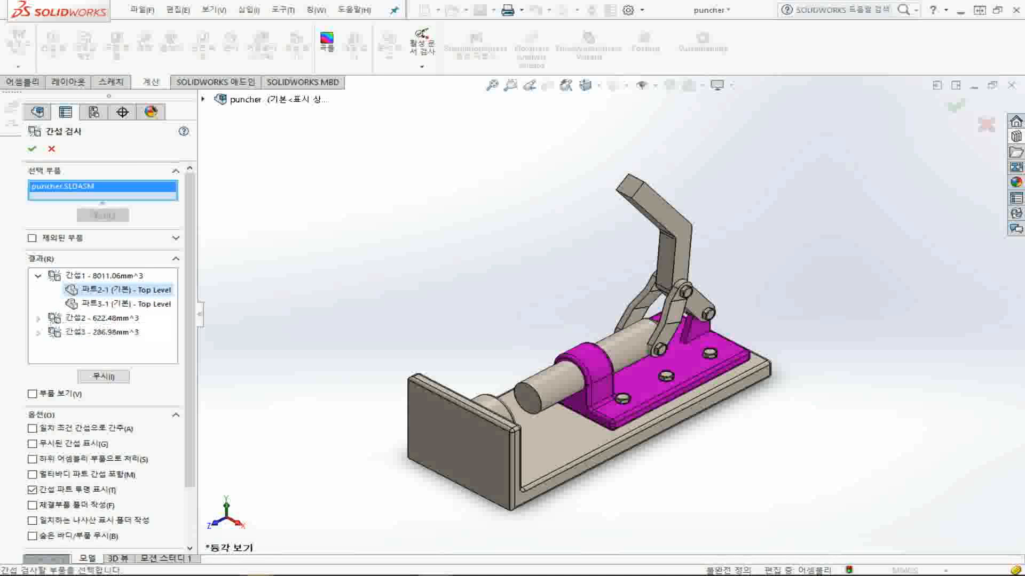
- Expand the second and third interferences, highlight the components involved, including 파트3-1 and lever-1, and collapse all the results
click(56, 319)
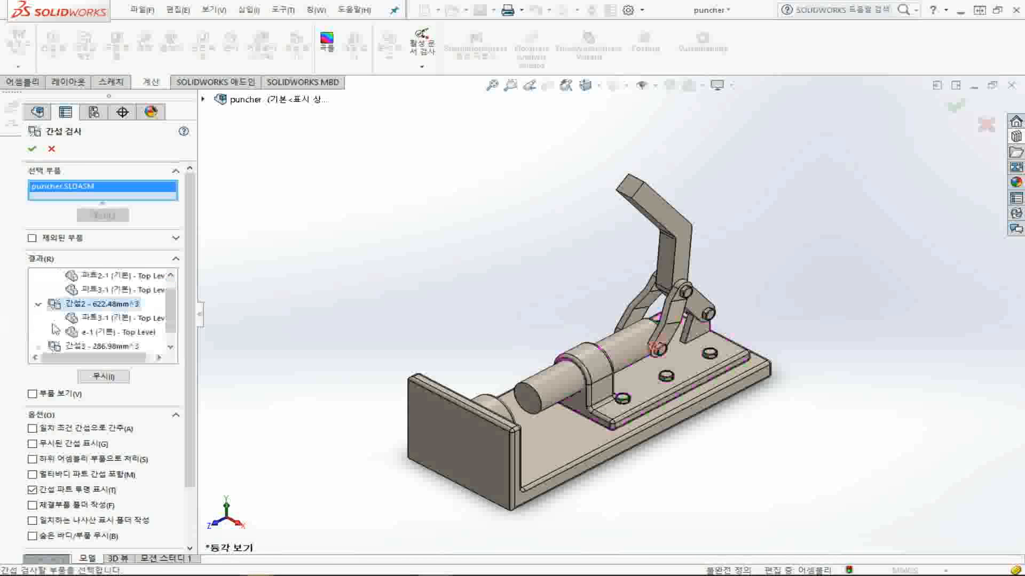
click(100, 332)
click(101, 318)
scroll(59, 326, down, 1)
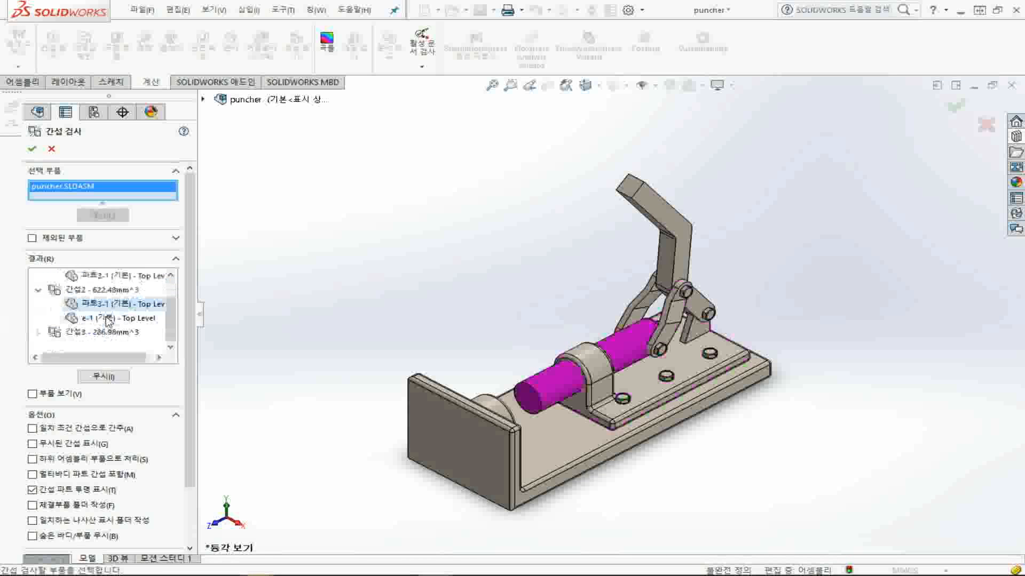
click(39, 333)
click(94, 330)
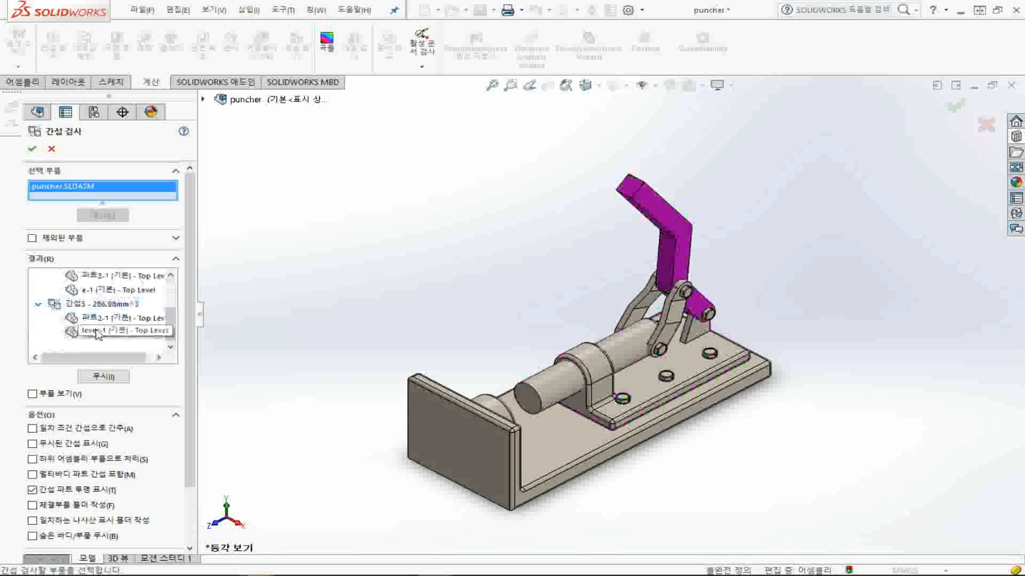
click(103, 321)
scroll(80, 328, up, 4)
click(39, 319)
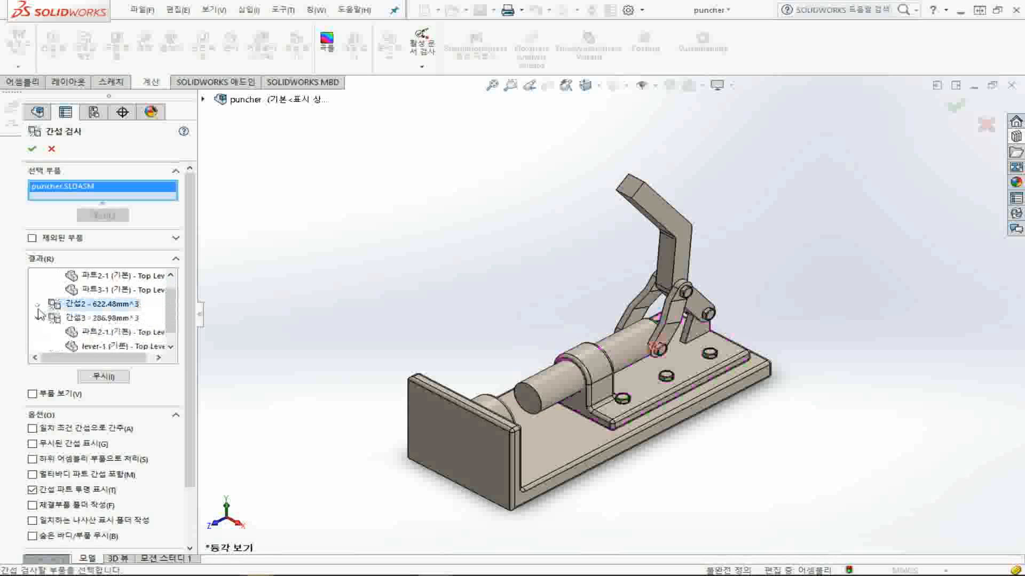
click(38, 319)
click(38, 276)
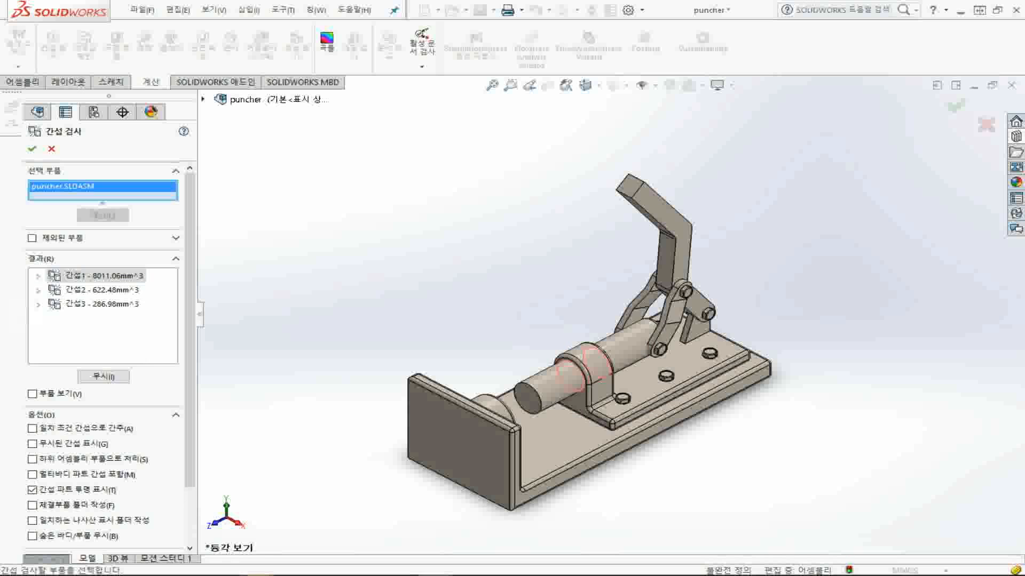
- Re-examine the first interference by highlighting the bracket part 파트2-1 and the shaft part 파트3-1 in turn
click(38, 277)
click(98, 291)
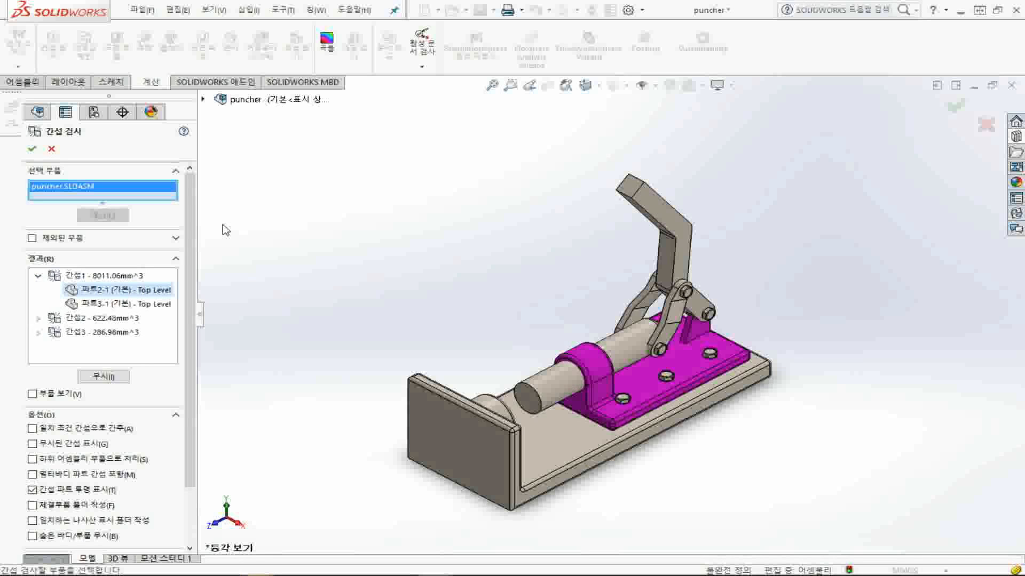
click(152, 304)
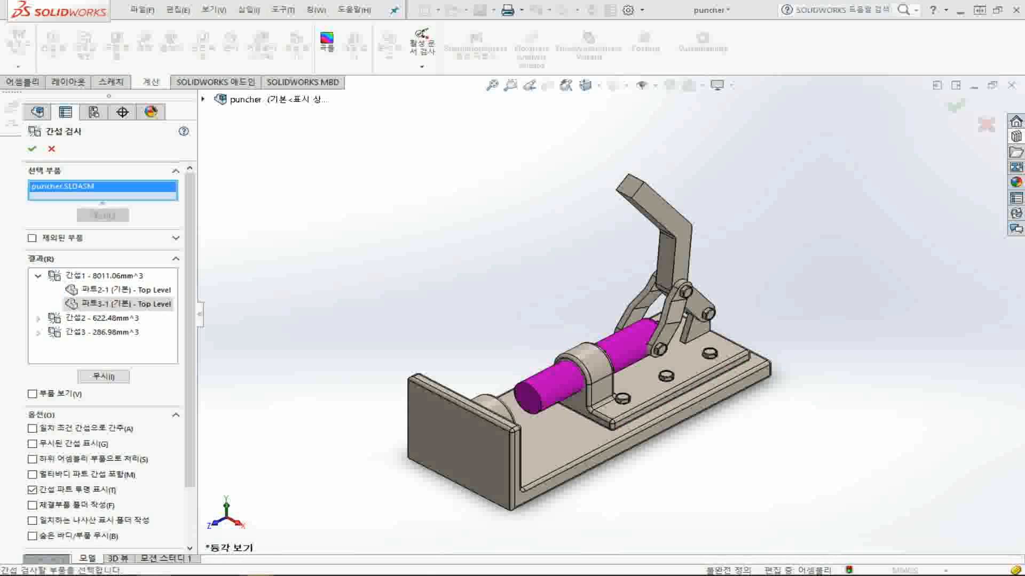
- Close the interference check, select 파트3 in the assembly tree to highlight it, and clear the selection
click(32, 150)
click(170, 300)
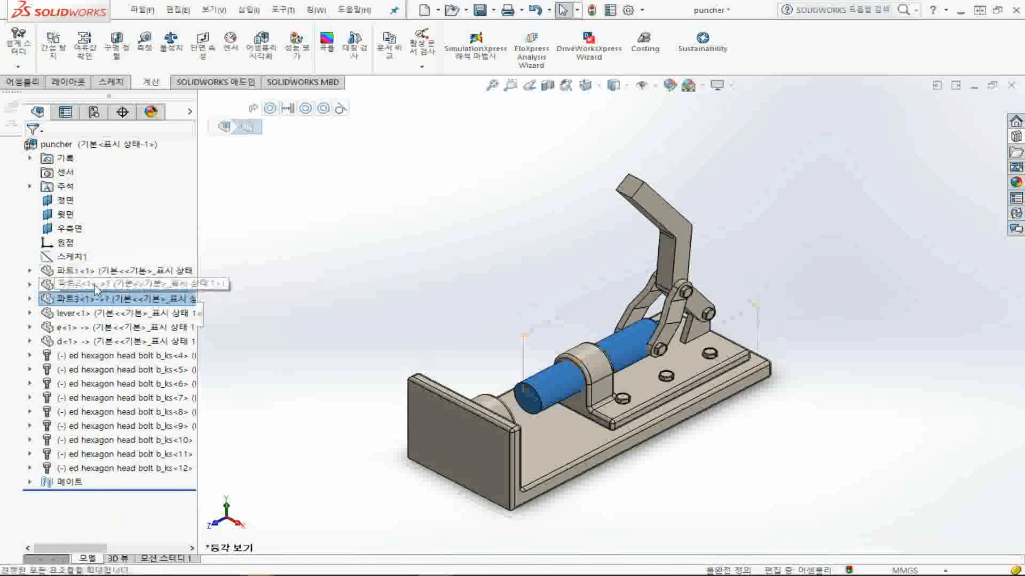
click(527, 290)
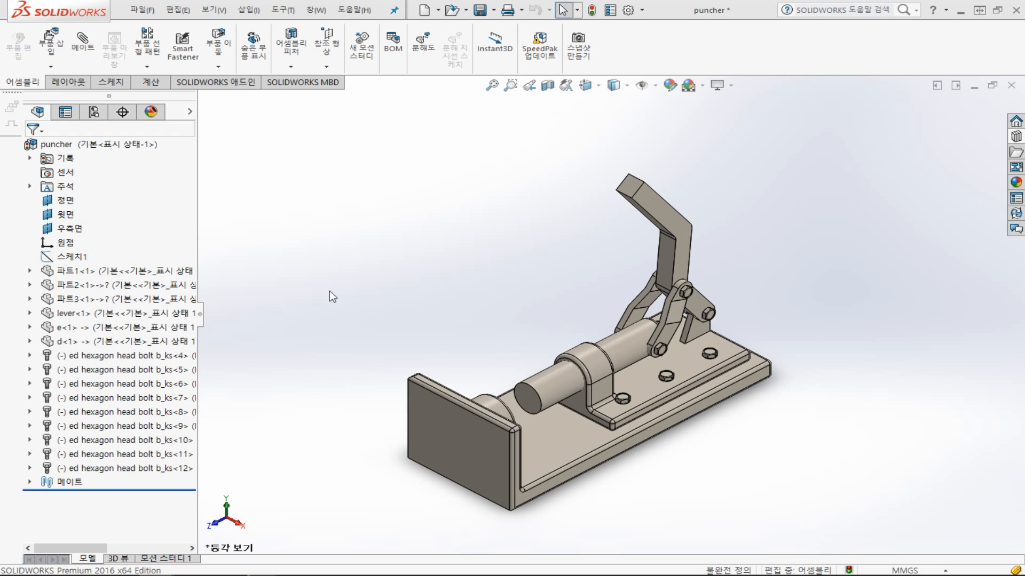
- Start a section view on the front plane, offset about -31.36 mm and tilted about 6.84° about X
click(549, 86)
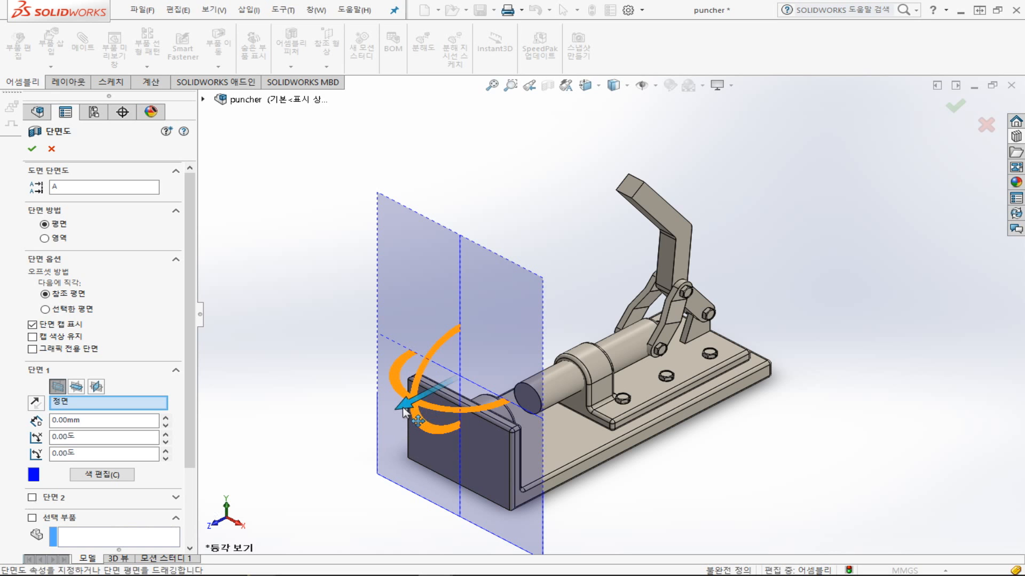
drag(403, 409, 373, 421)
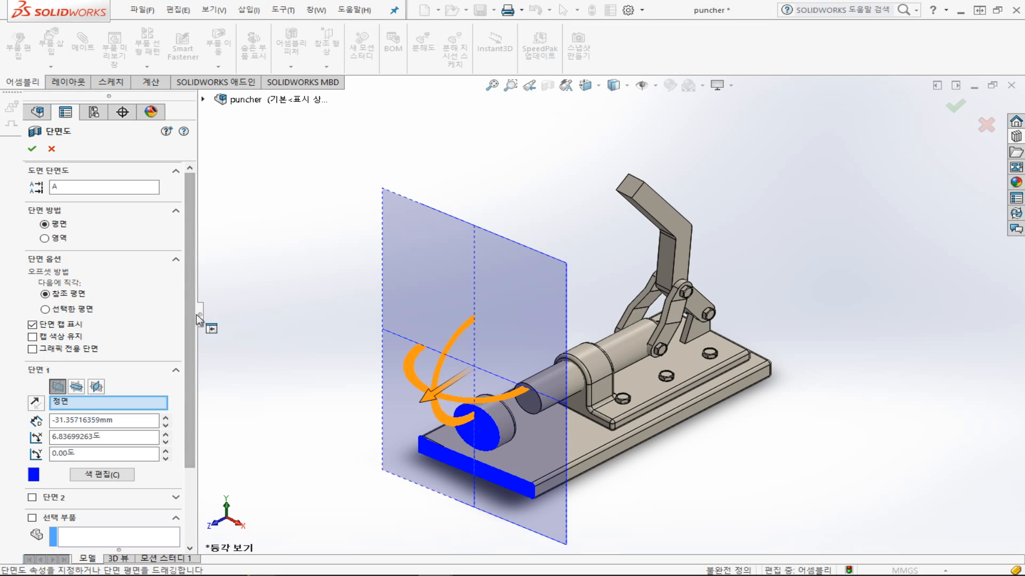
- Try a second section cut on the top plane at a 102 mm offset, and remove that second cut
drag(193, 324, 191, 399)
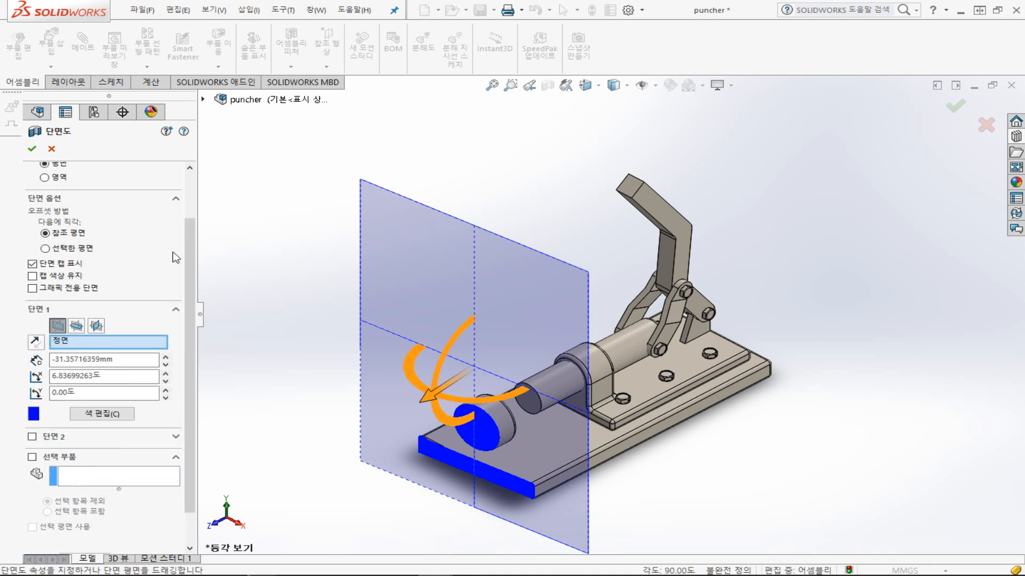
drag(189, 245, 189, 287)
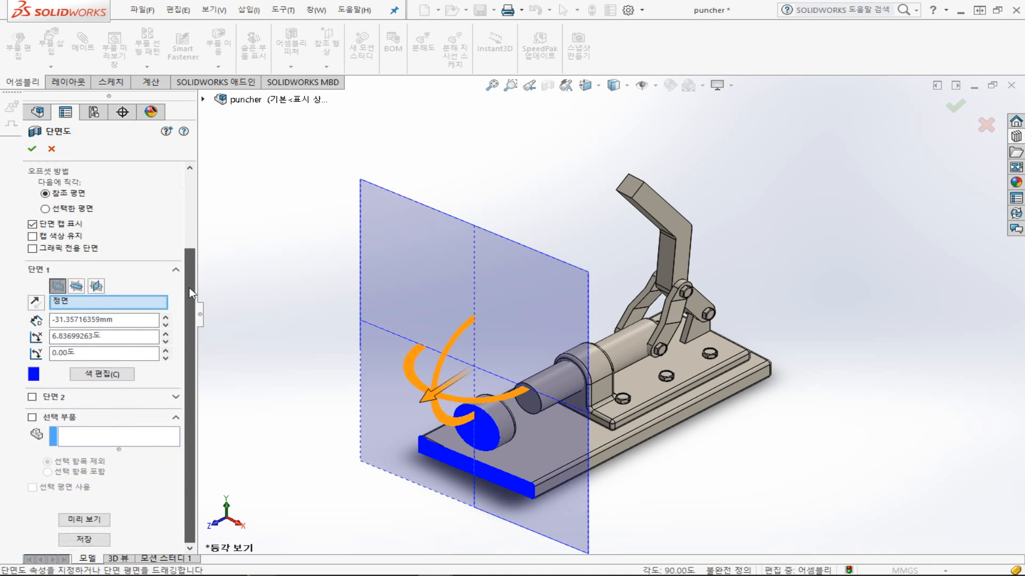
click(32, 397)
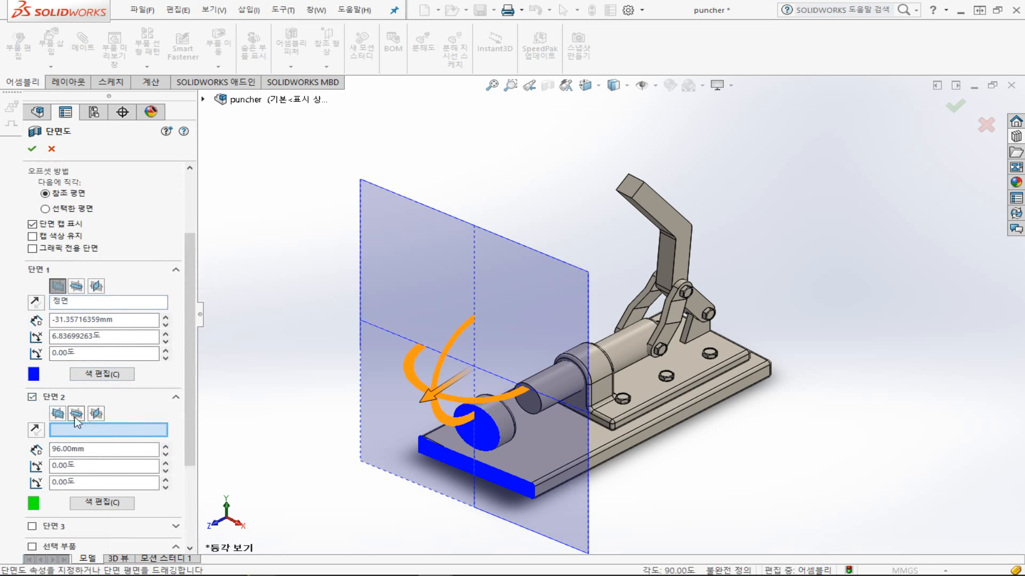
click(76, 414)
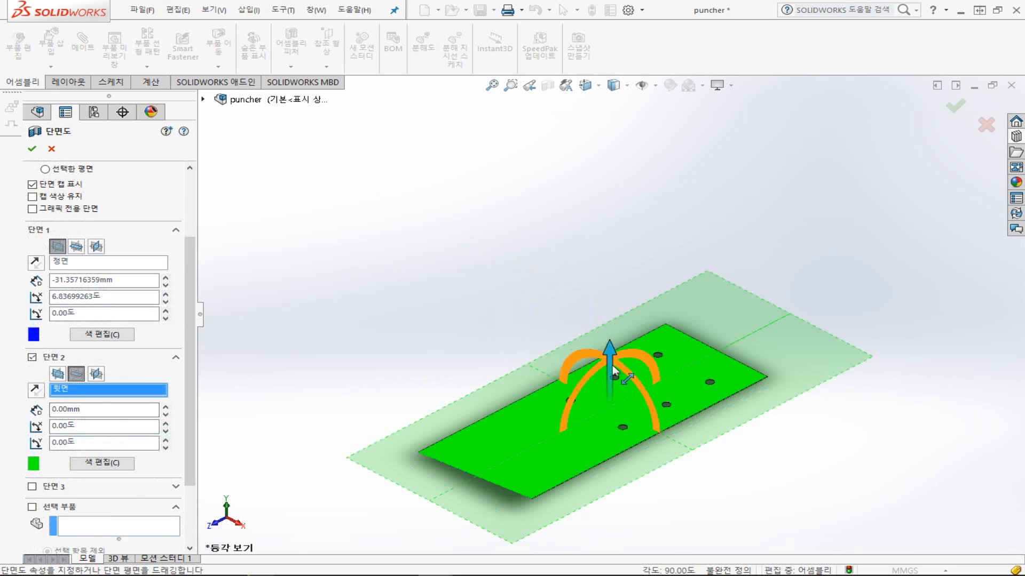
drag(613, 365, 608, 308)
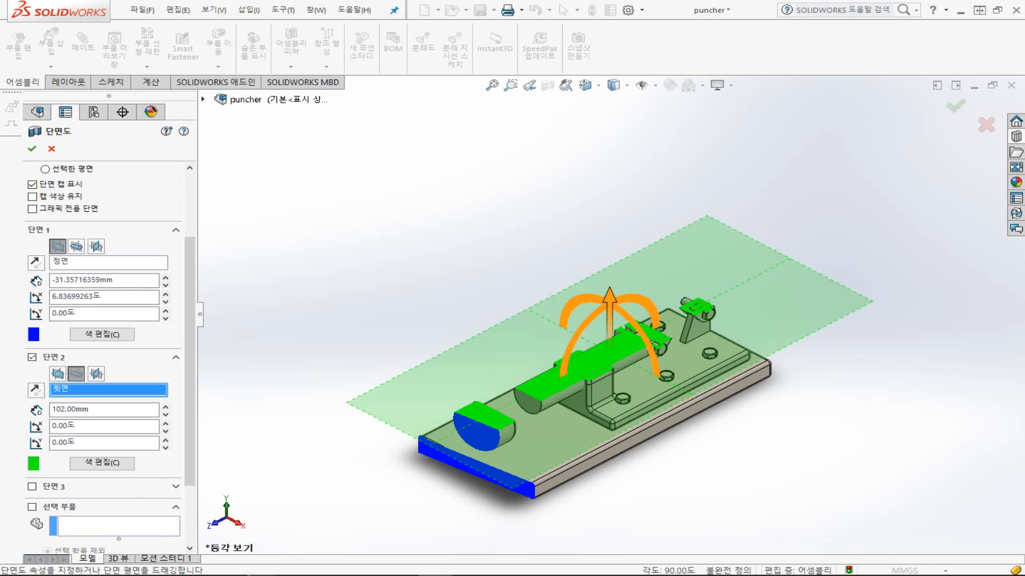
click(32, 358)
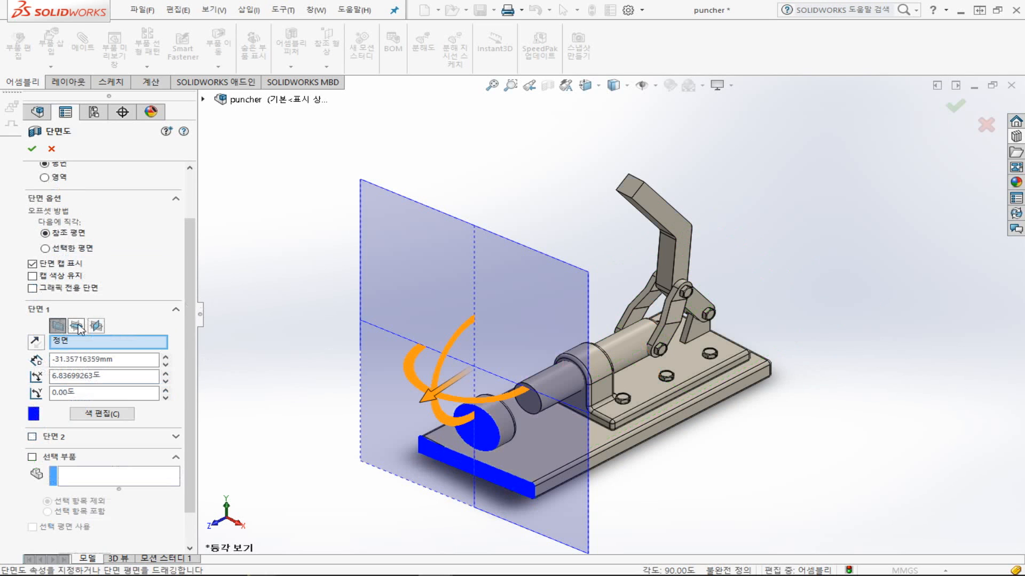
- Section the assembly along the right plane with a 0.00 mm offset, accept it, and face the cut squarely
click(96, 326)
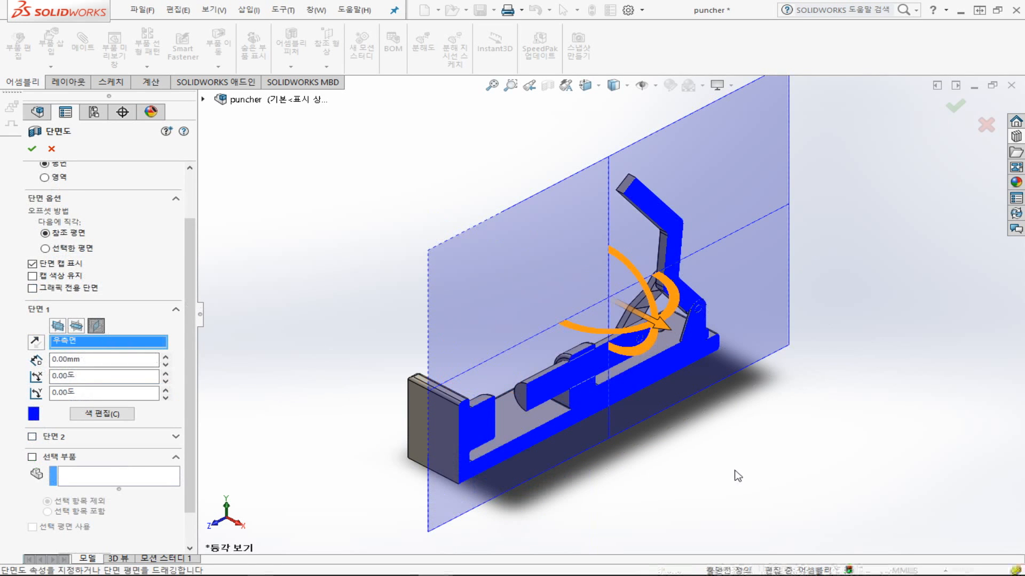
key(Escape)
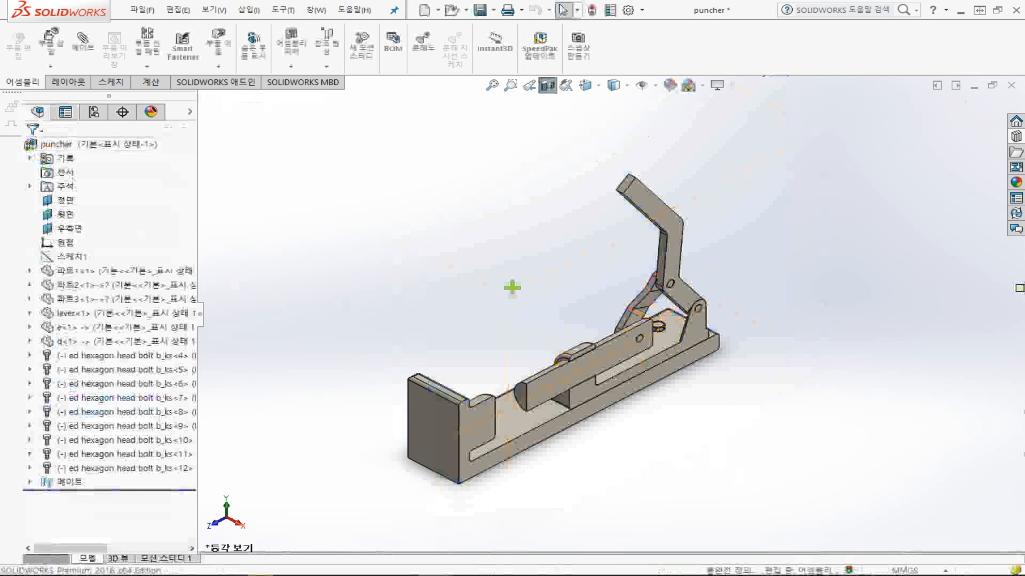
key(ctrl+4)
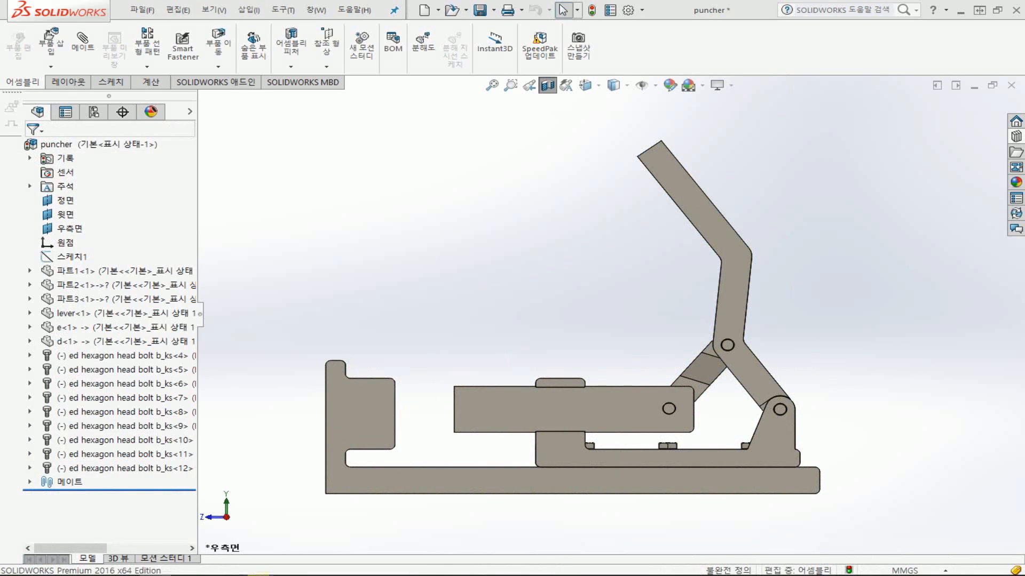
- Run interference detection on the sectioned puncher assembly and inspect the first overlap, between the shaft and its bracket, up close
click(147, 85)
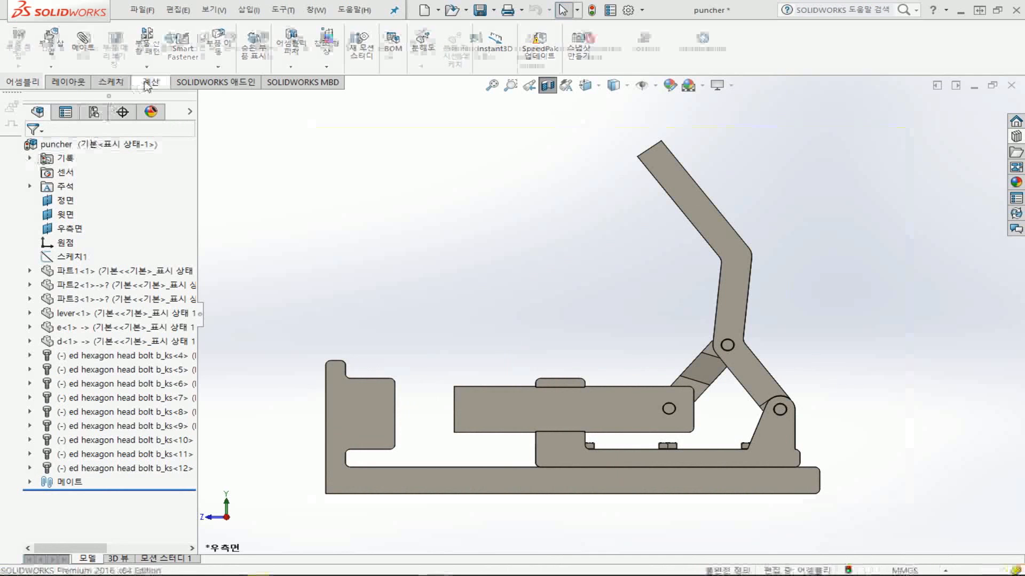
click(53, 43)
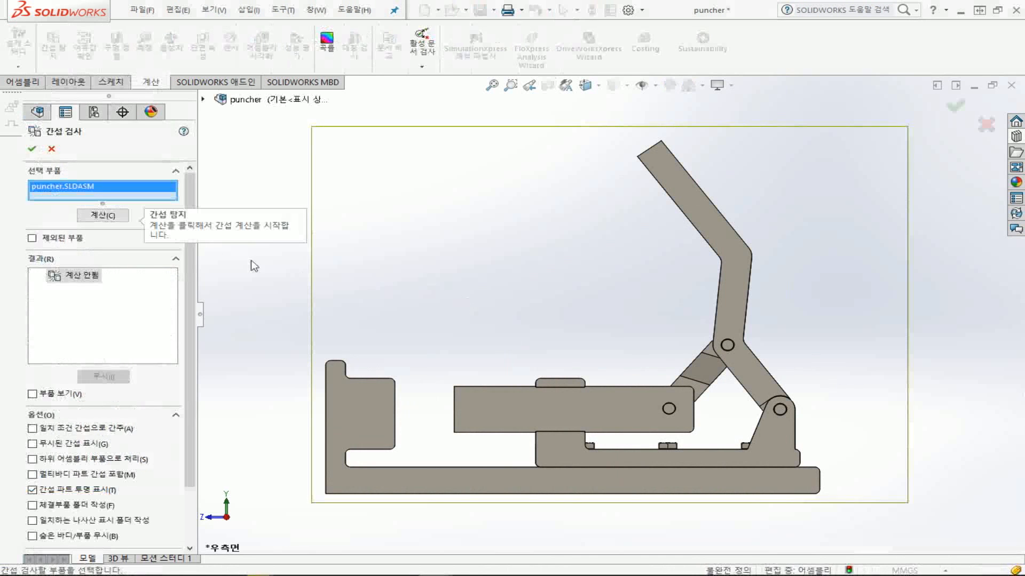
click(102, 215)
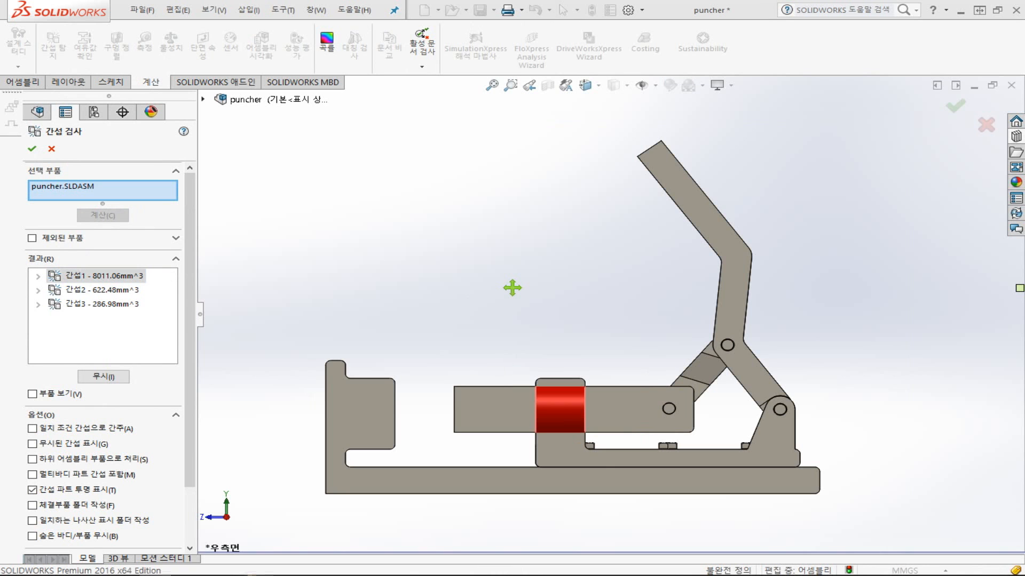
scroll(588, 415, down, 1)
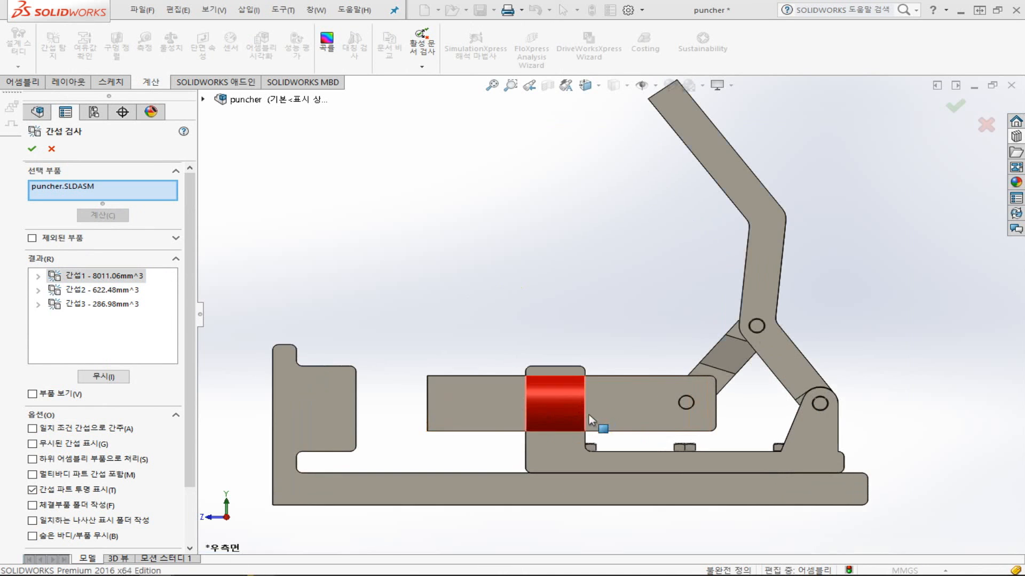
scroll(588, 415, down, 6)
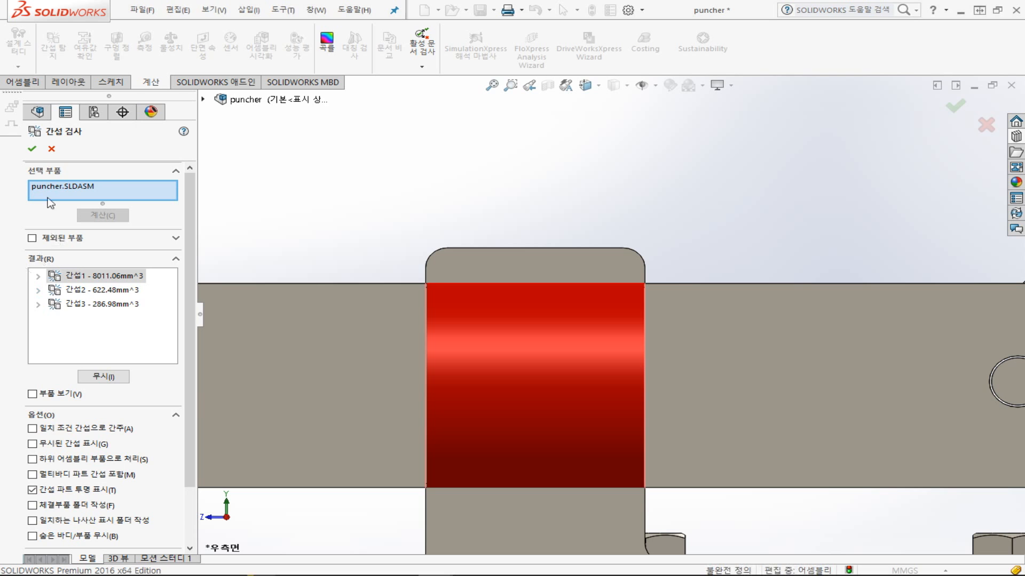
- Close the interference check, turn off the section view, and show the whole assembly in isometric view
click(32, 149)
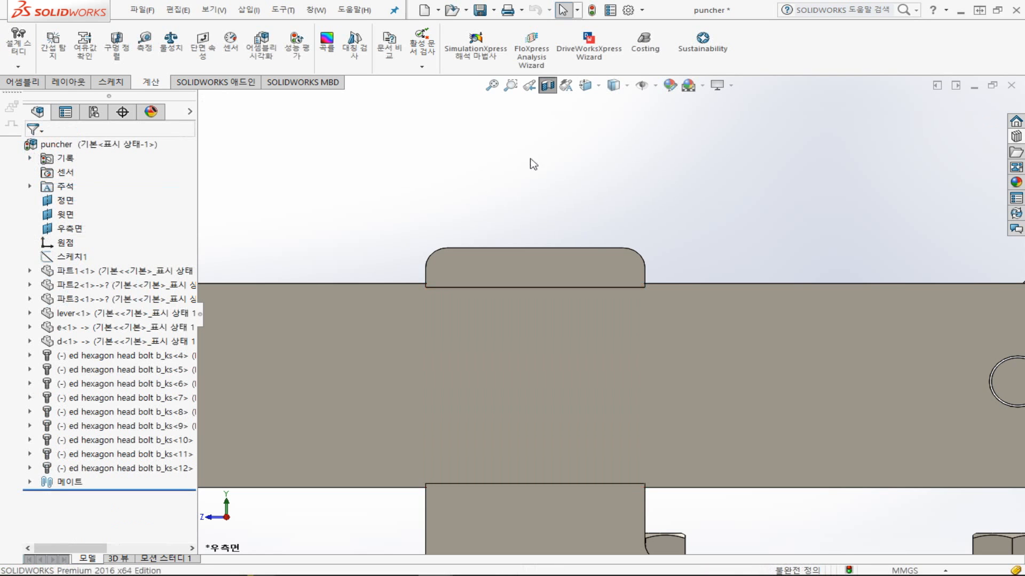
click(547, 86)
click(546, 86)
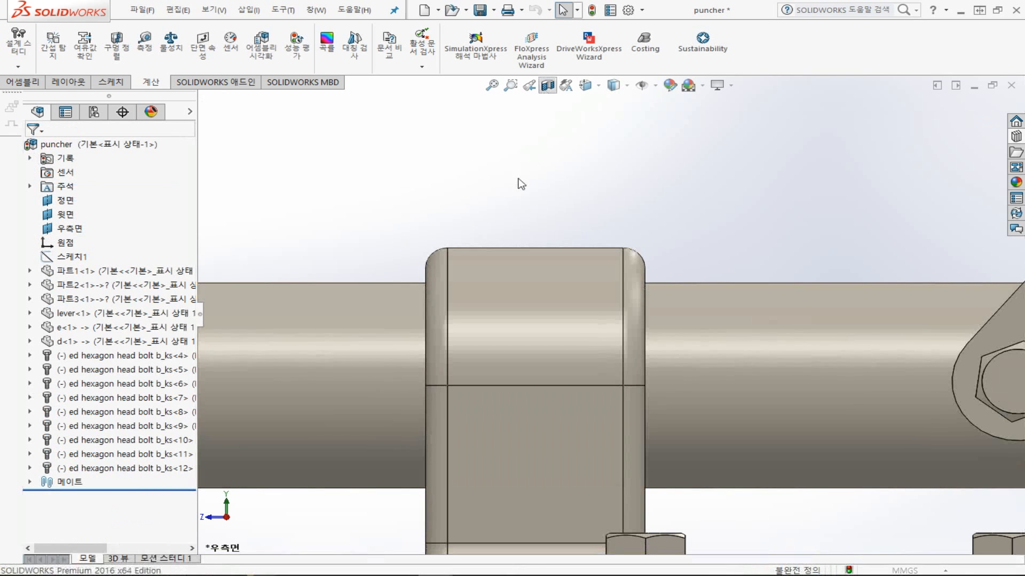
key(ctrl+7)
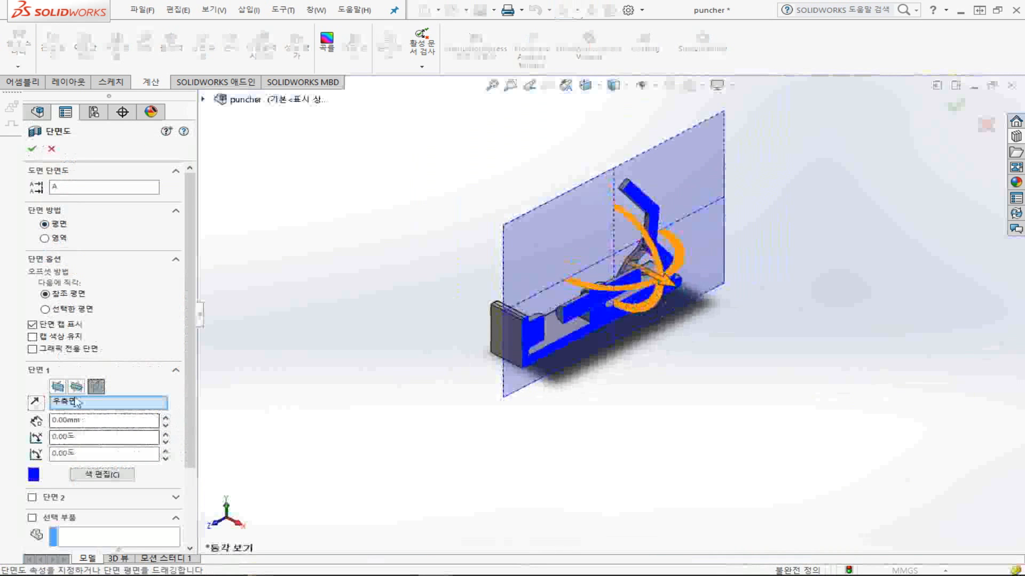
- Section the assembly parallel to the front plane at an offset of about -249 mm and accept the cut
click(57, 387)
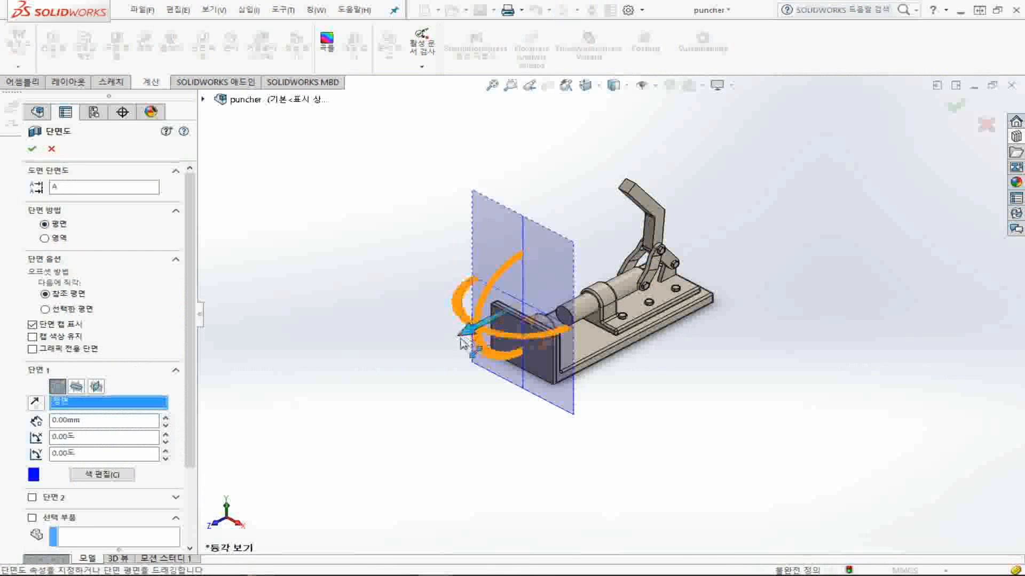
drag(468, 337, 552, 303)
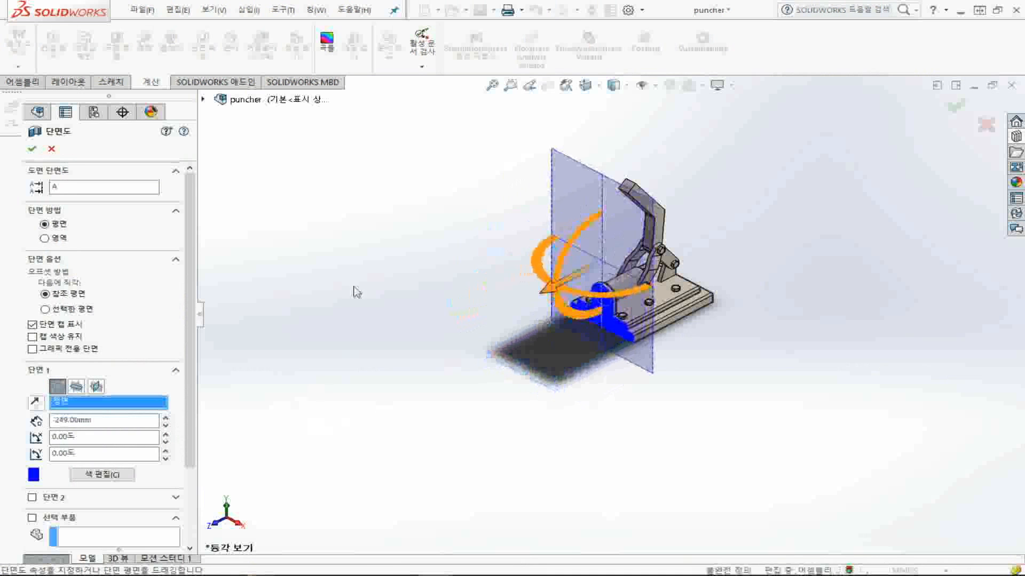
click(32, 149)
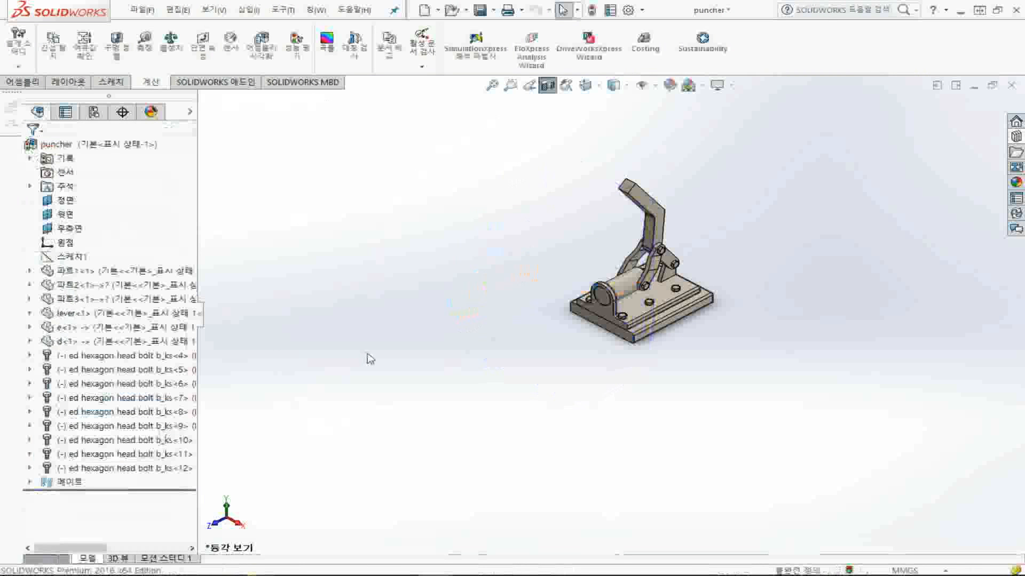
- Examine the cut shaft against the bracket hole closely from the front, and turn off the section view
scroll(593, 190, down, 3)
middle_drag(593, 190, 611, 172)
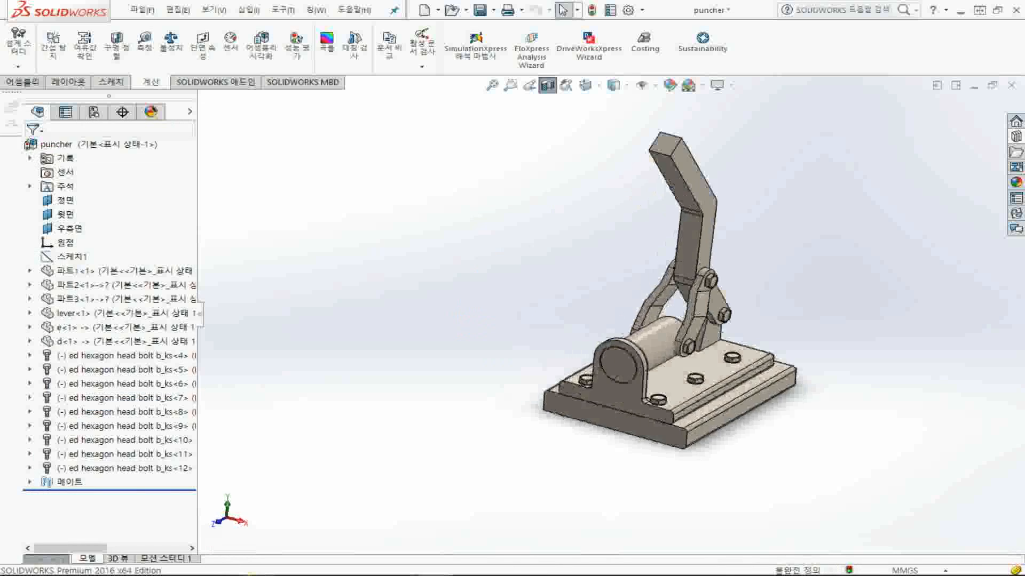
key(ctrl+1)
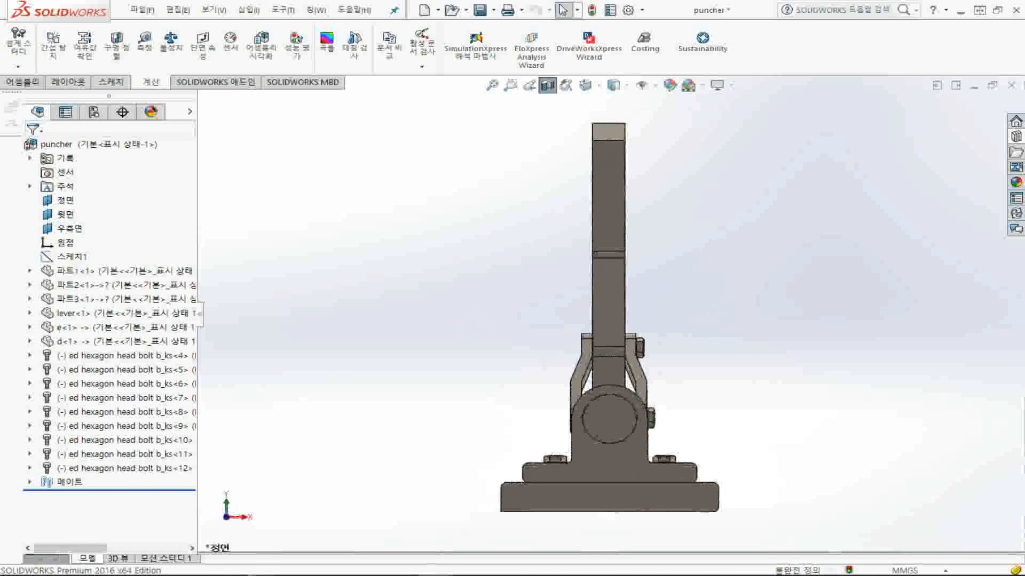
scroll(597, 437, down, 3)
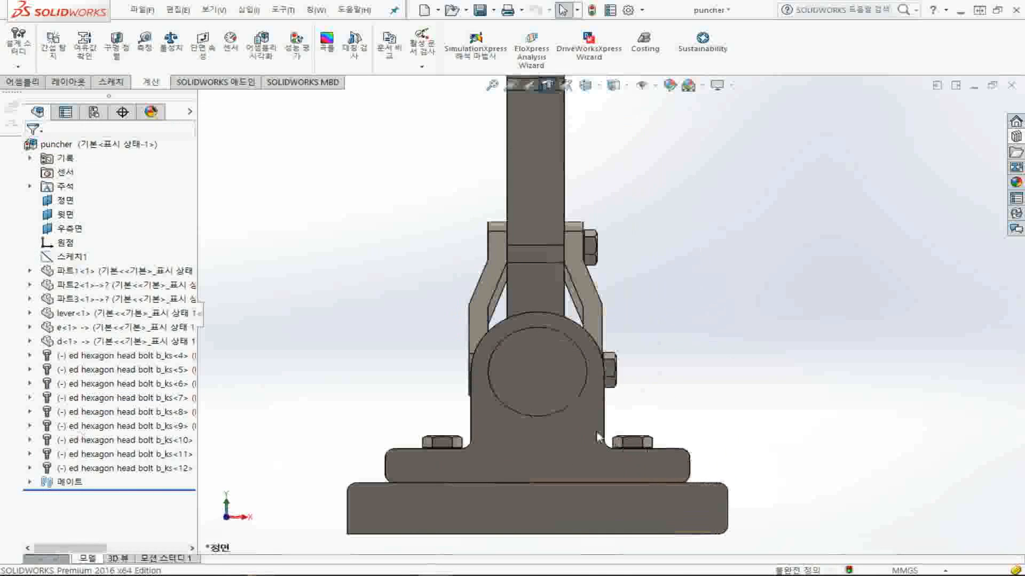
scroll(587, 357, down, 8)
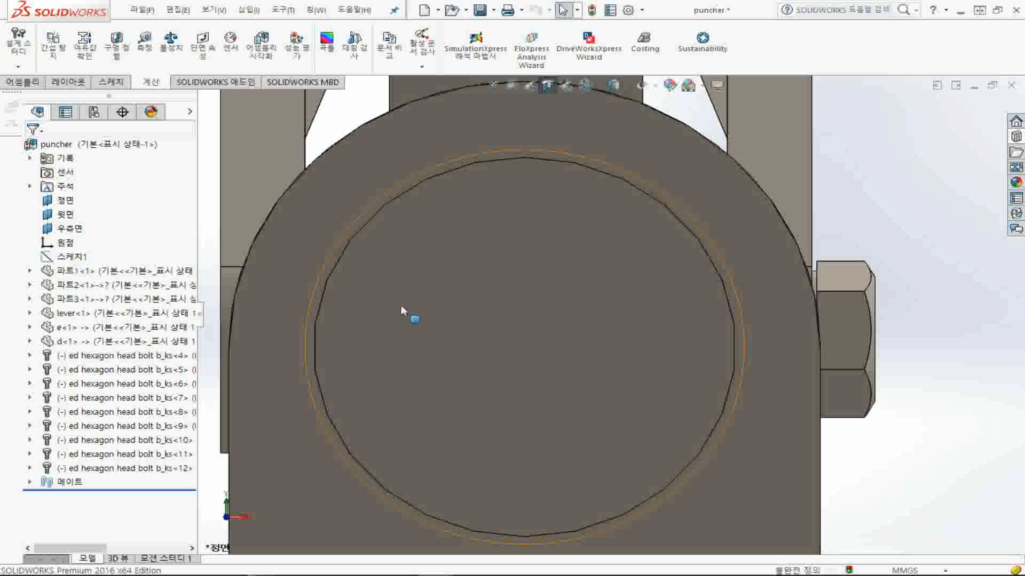
key(ctrl+7)
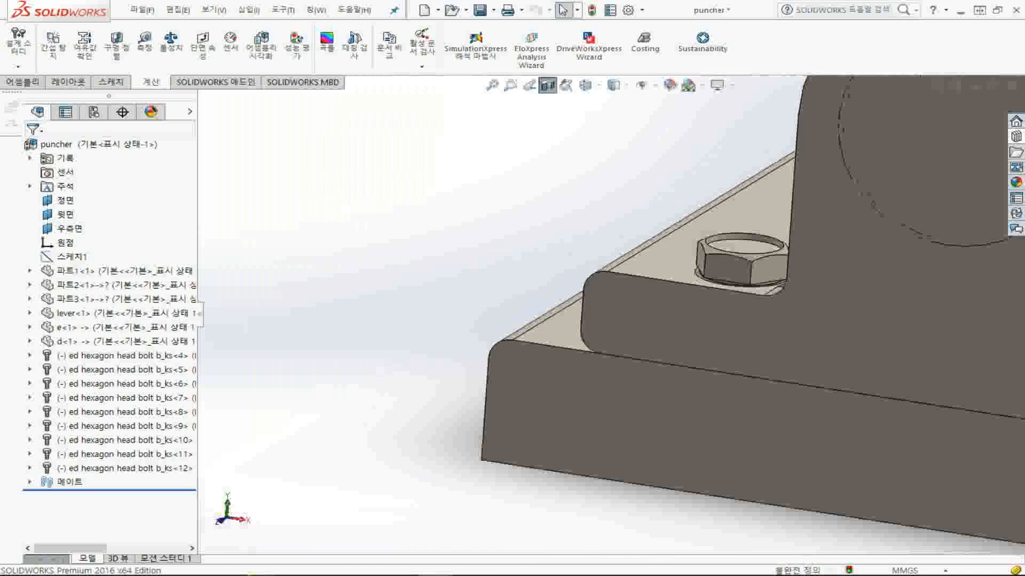
click(547, 87)
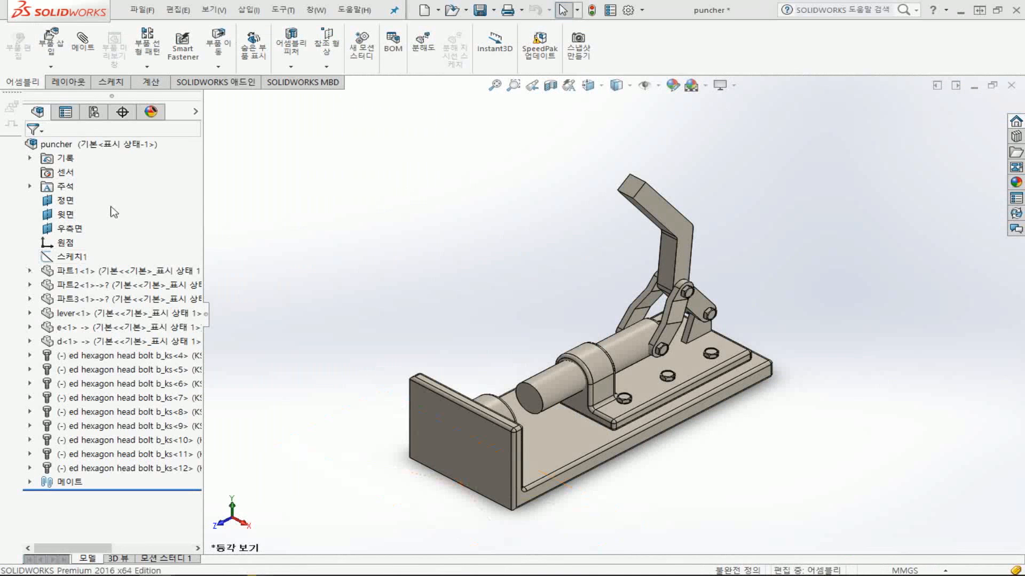
- Section the assembly parallel to the front plane at a -242 mm offset, accept it, and view the cut from the front
click(551, 87)
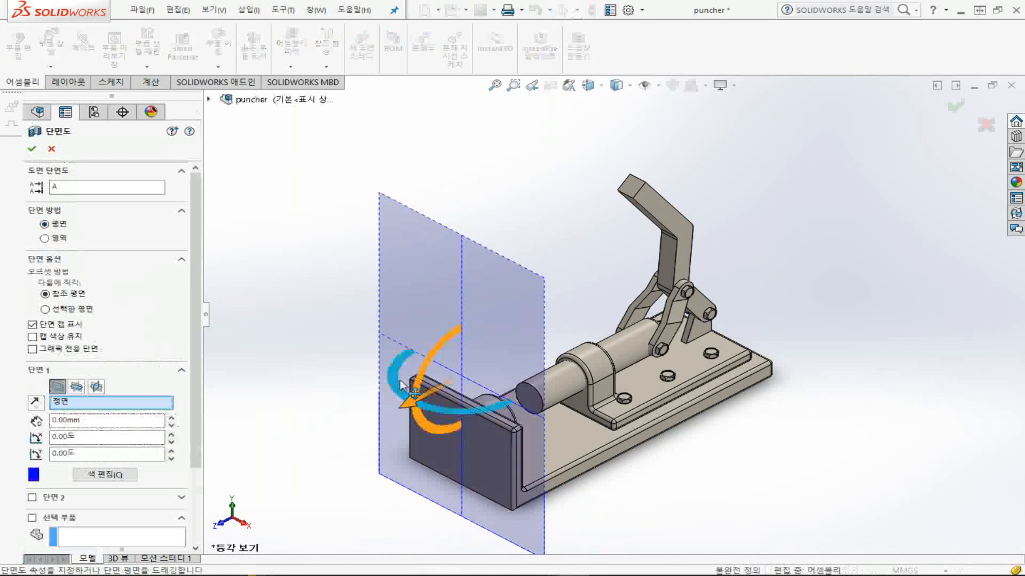
drag(552, 361, 552, 354)
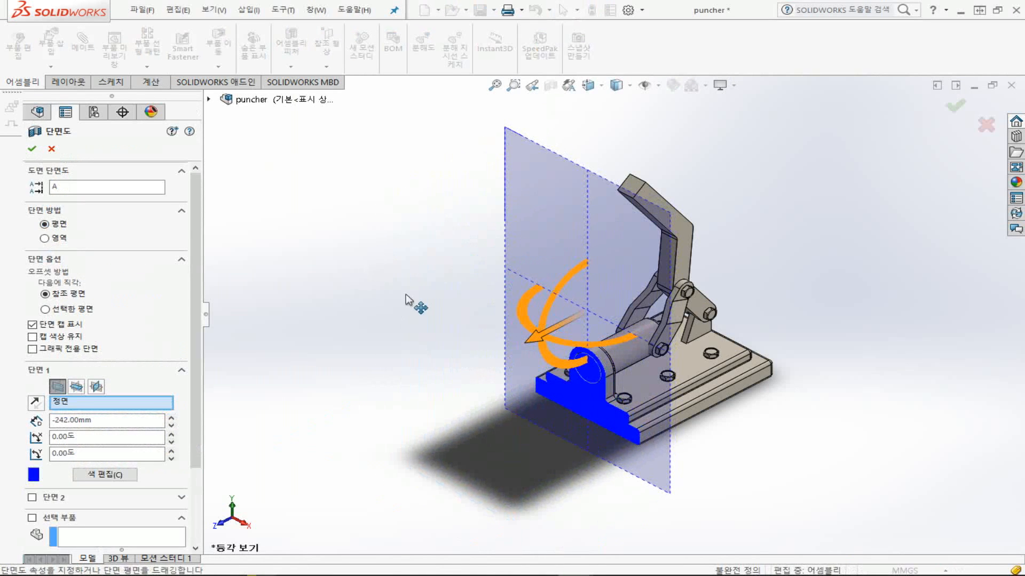
click(32, 149)
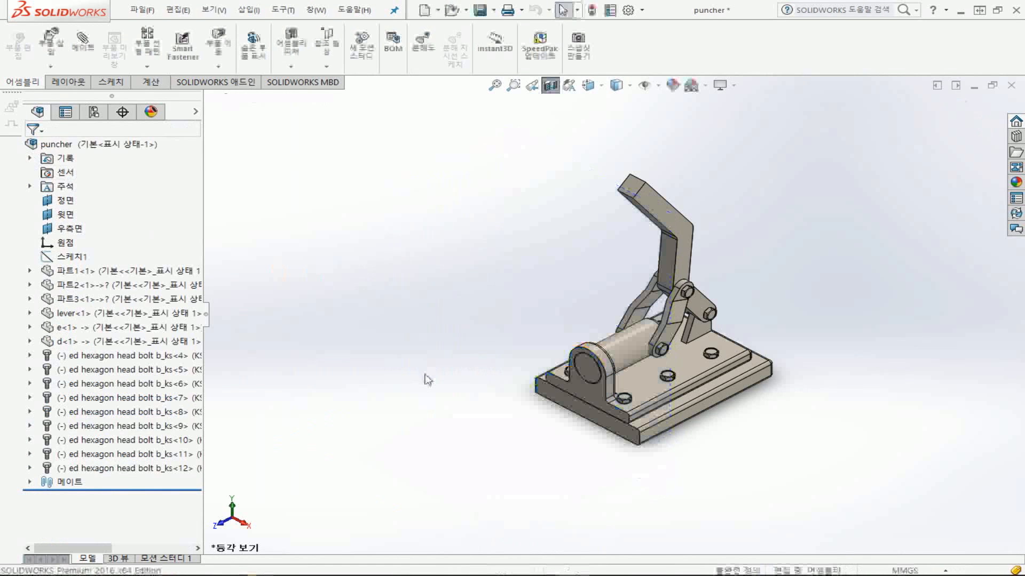
key(ctrl+1)
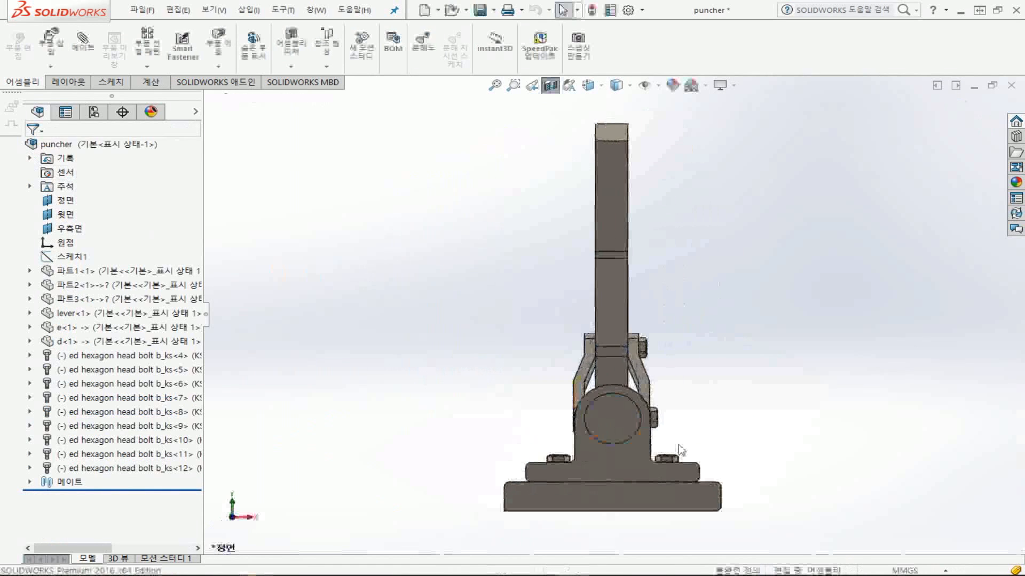
scroll(582, 379, down, 5)
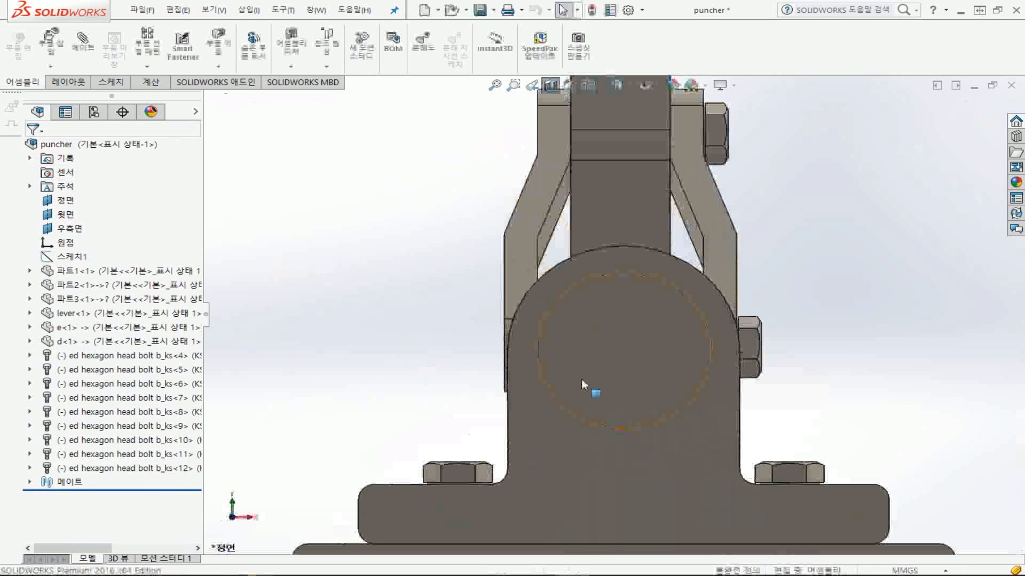
click(629, 343)
right_click(629, 342)
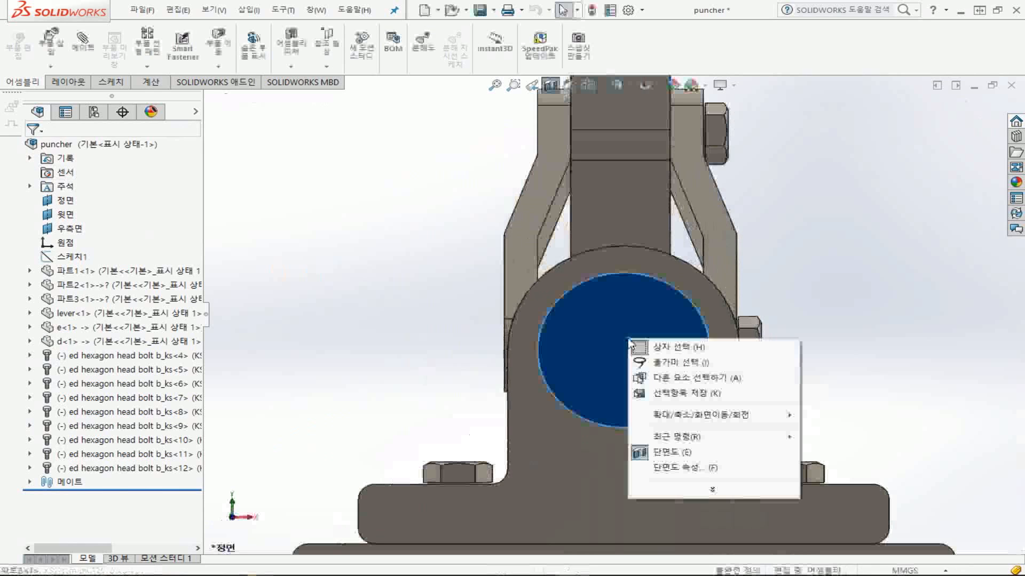
click(418, 286)
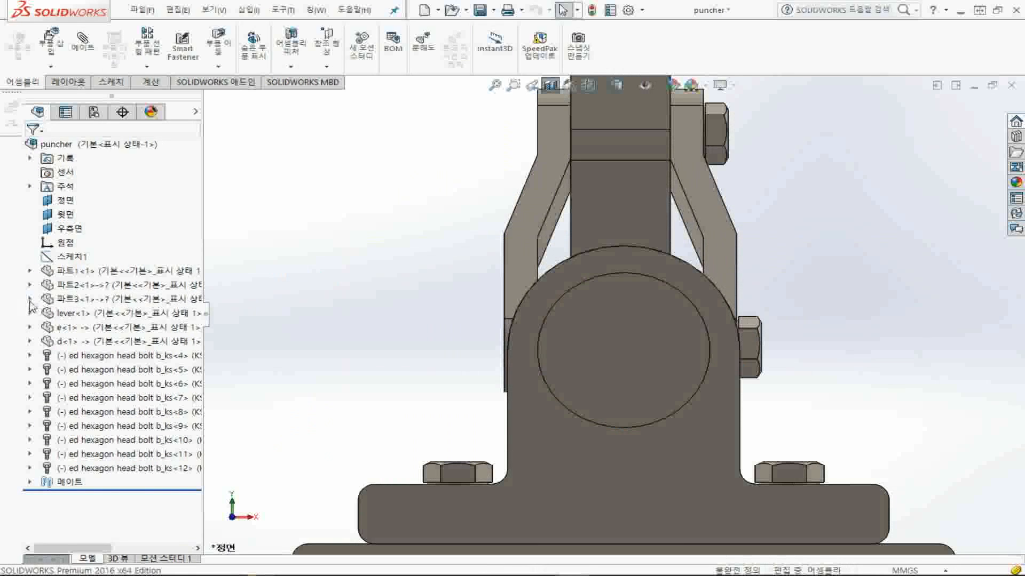
- Edit the shaft part 파트3 within the assembly and open the sketch 스케치1 of its 보스-돌출1 extrusion for editing
click(52, 300)
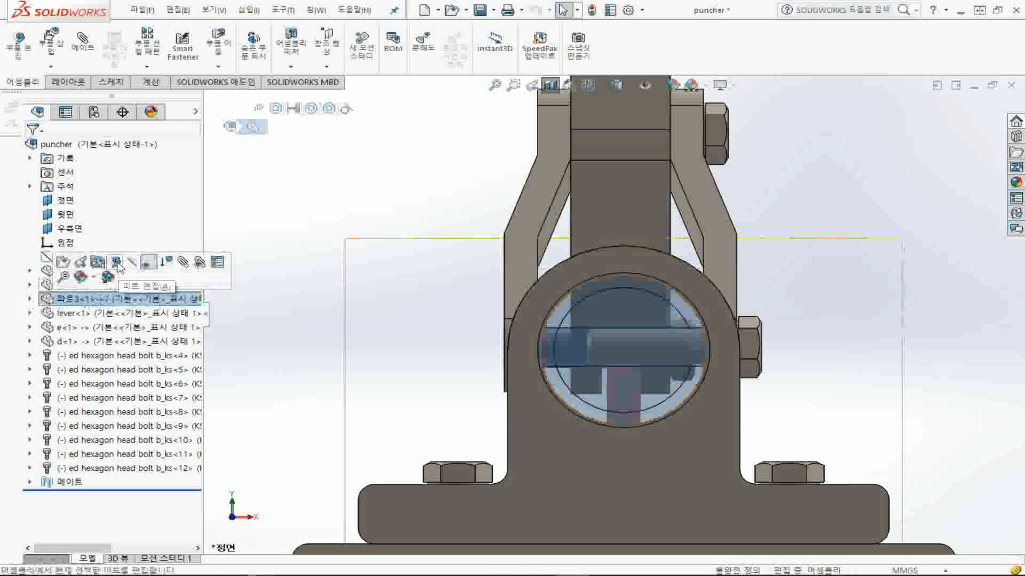
click(117, 265)
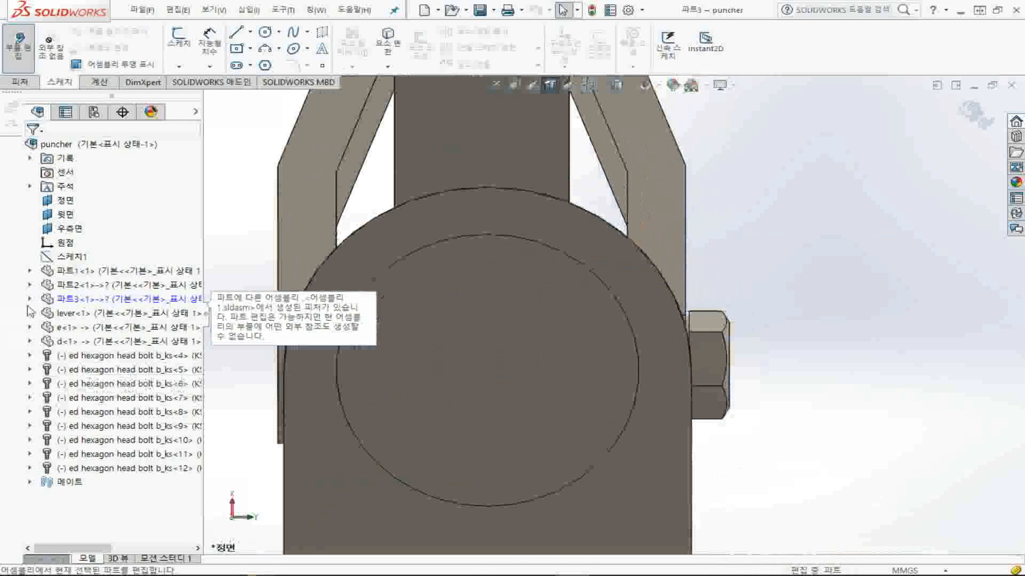
click(30, 298)
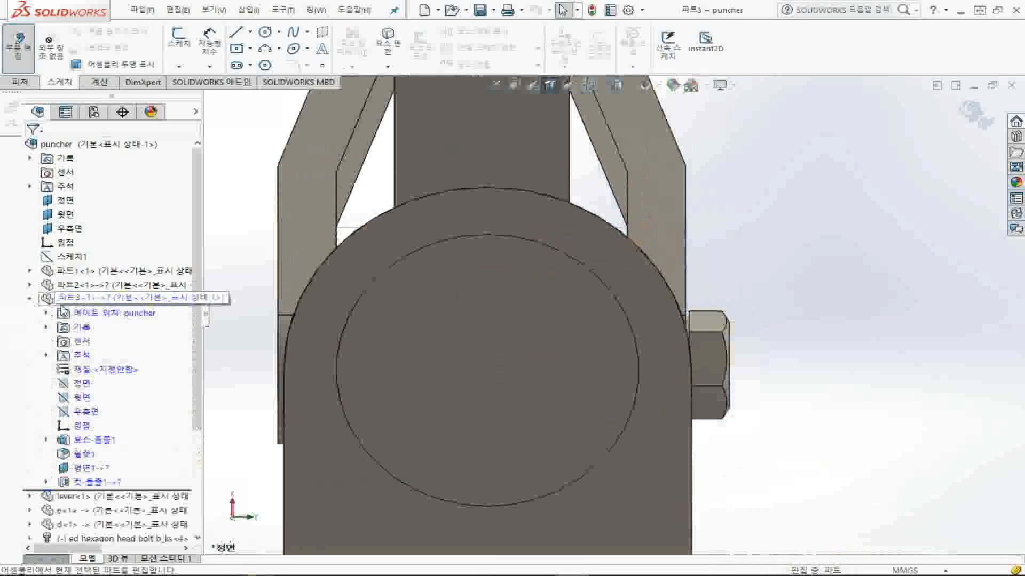
click(90, 442)
click(46, 440)
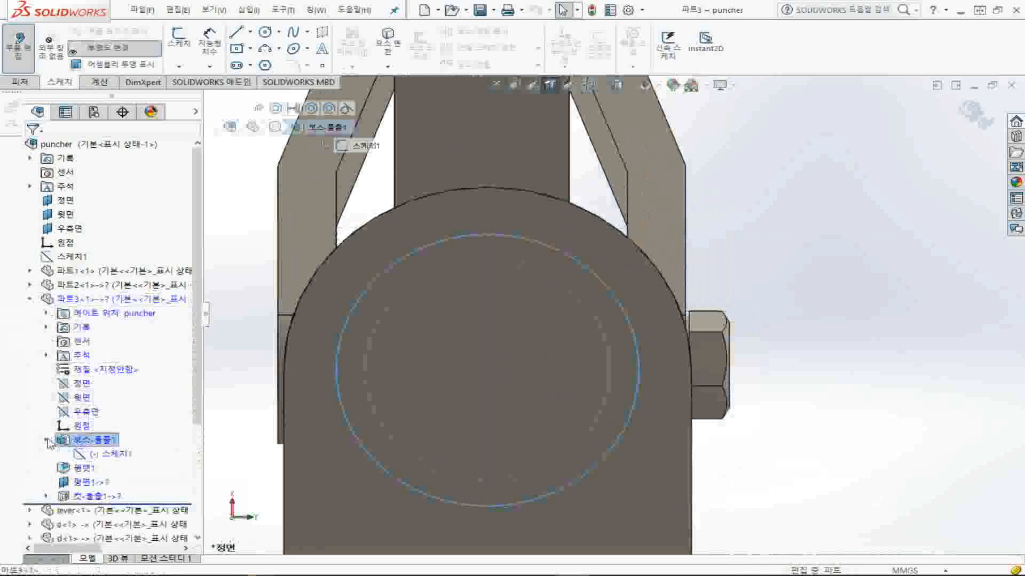
click(109, 455)
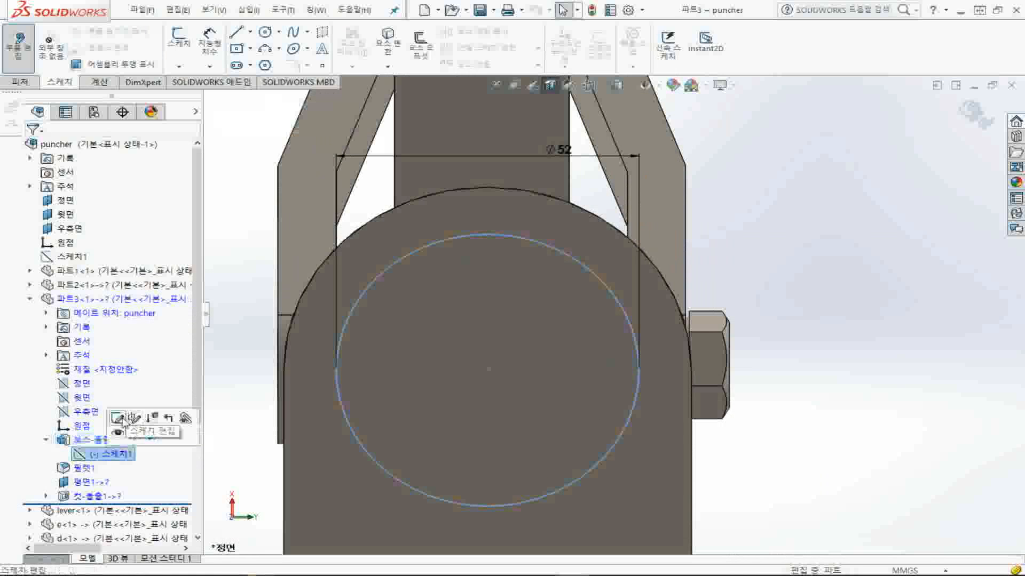
click(118, 419)
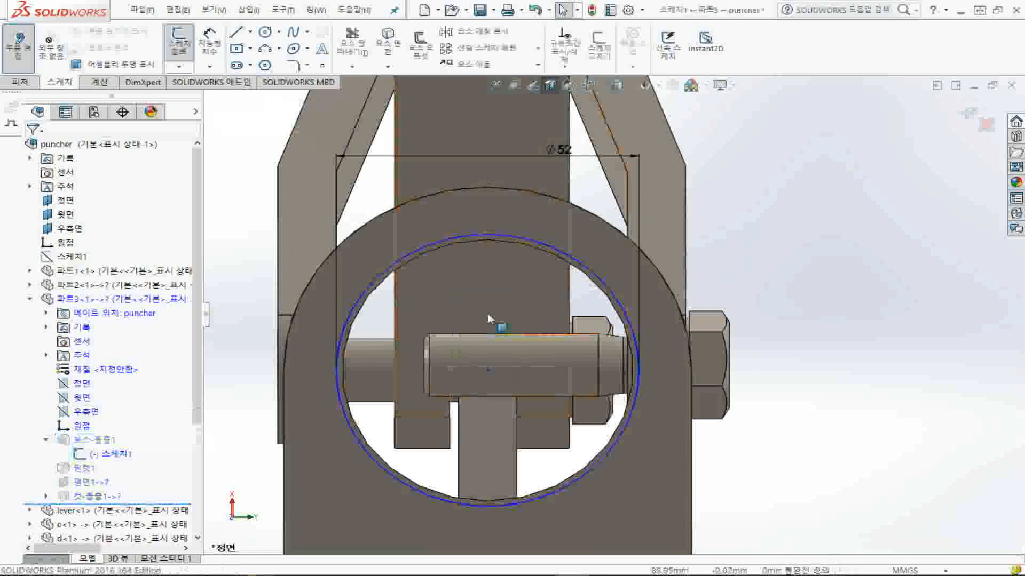
- Move the shaft circle's diameter dimension down inside the circle and select it
scroll(460, 327, down, 2)
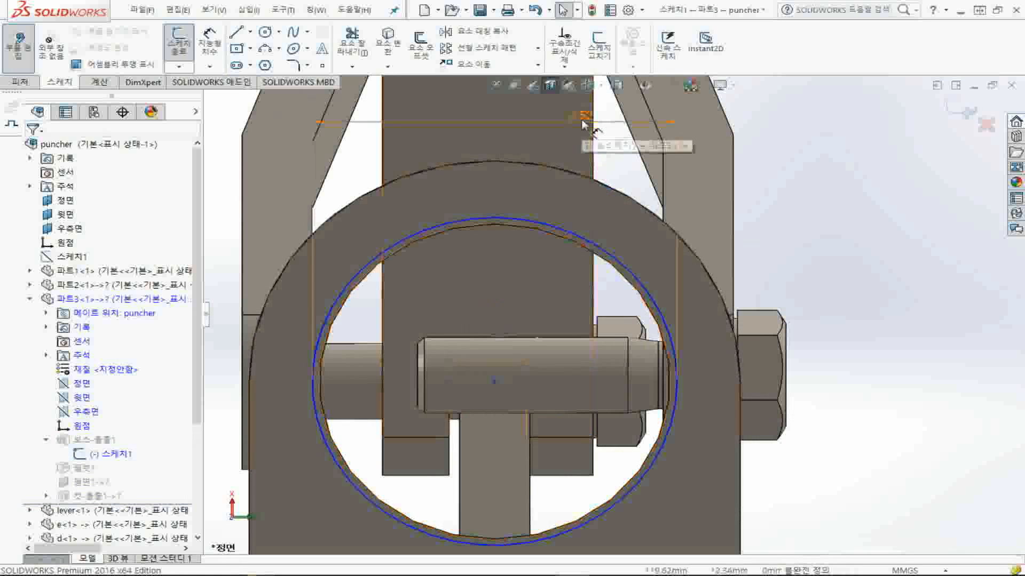
drag(584, 124, 486, 294)
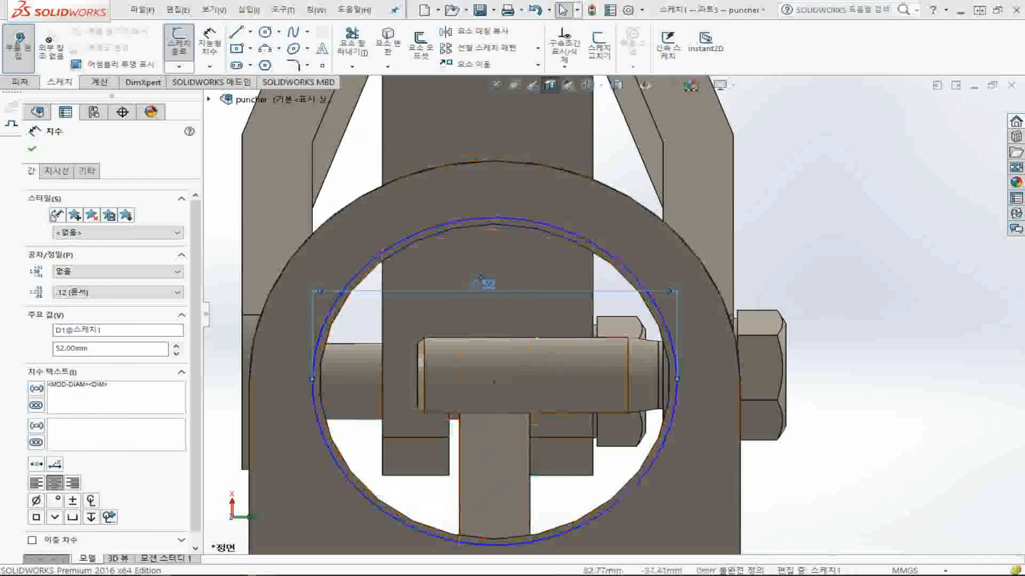
click(509, 228)
click(486, 285)
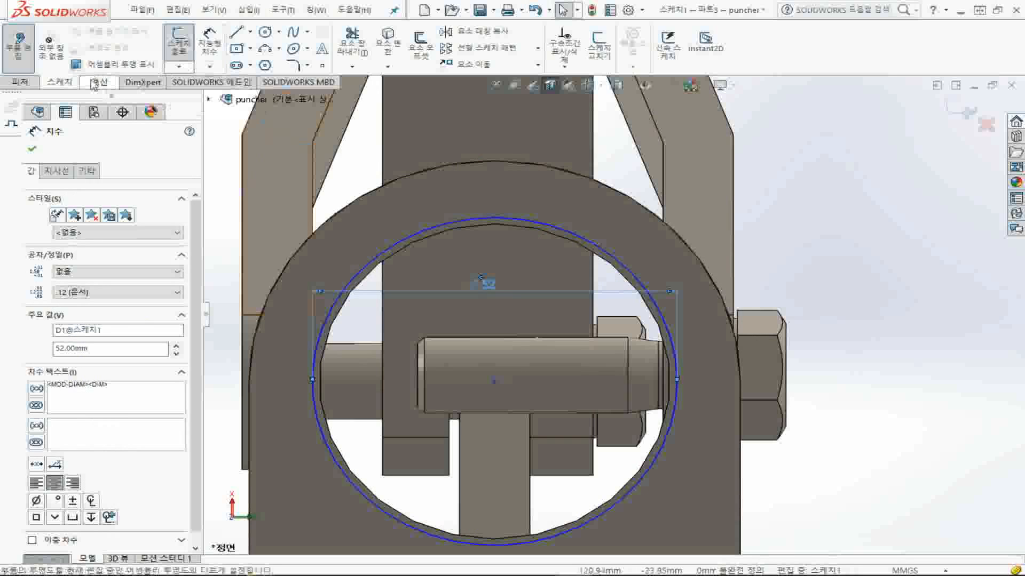
- Measure the diameter of the bracket's hole edge around the shaft
click(95, 83)
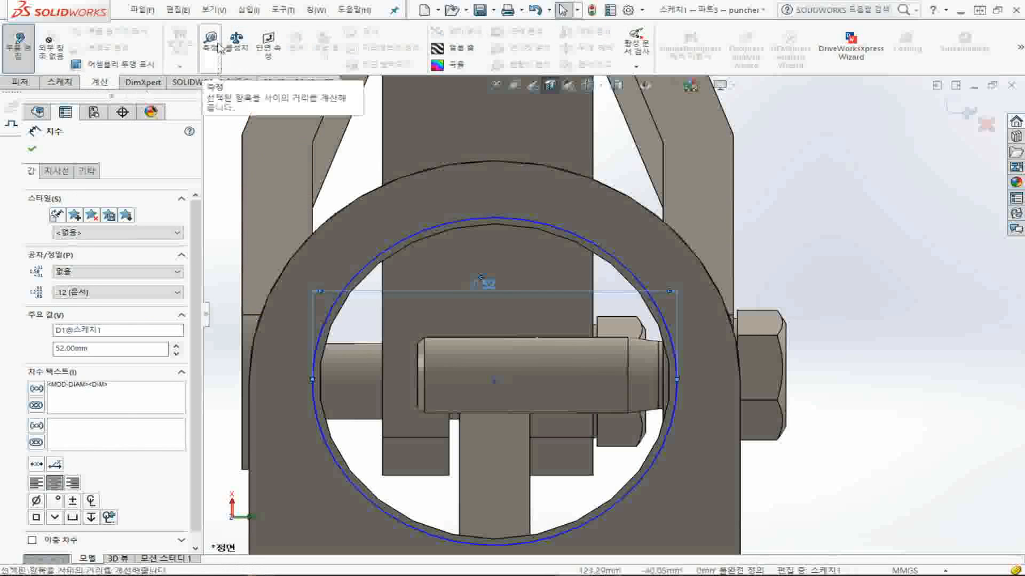
click(219, 48)
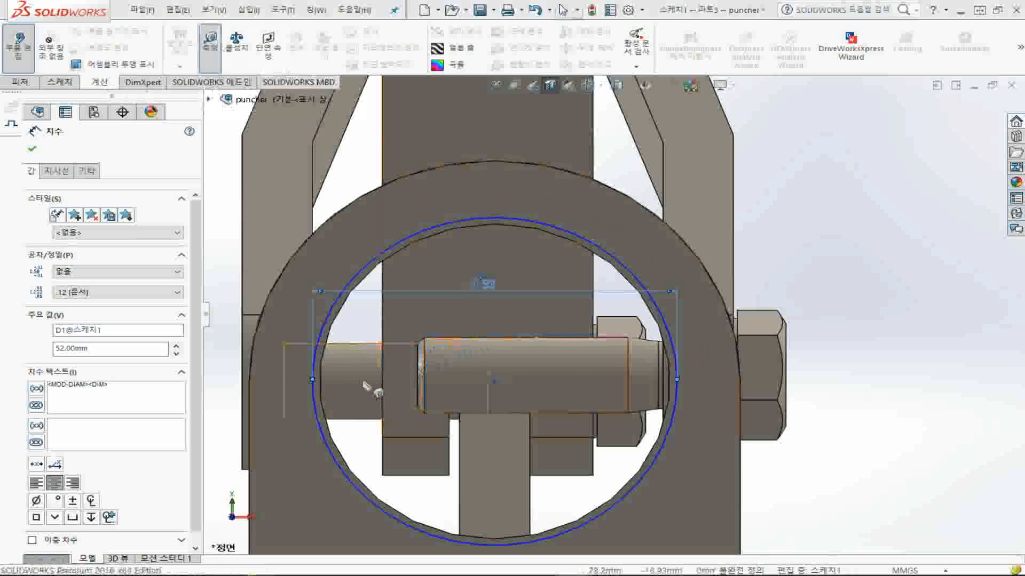
click(315, 384)
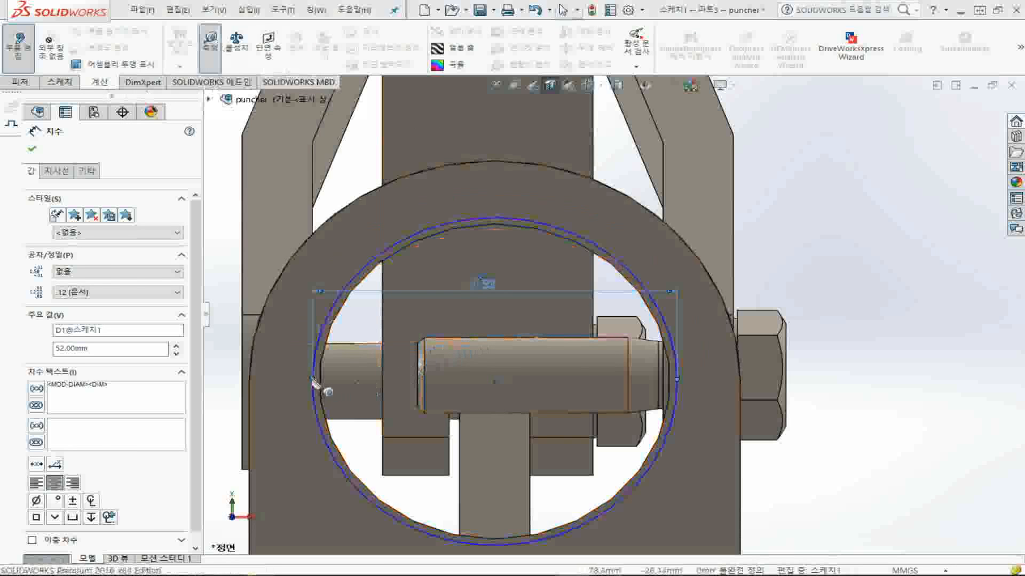
click(315, 384)
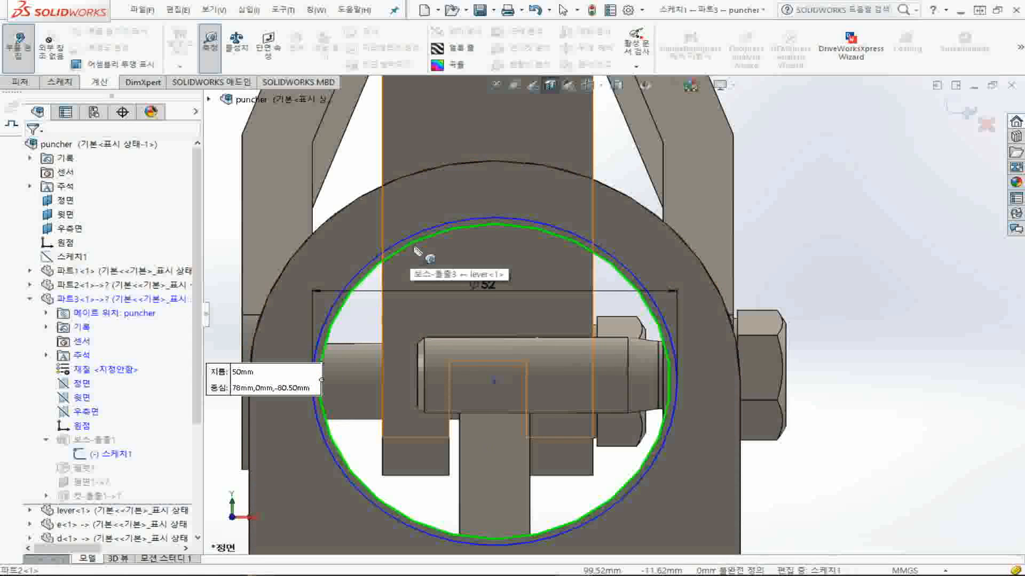
- Set the shaft circle's diameter to 50 mm in the open sketch
click(60, 82)
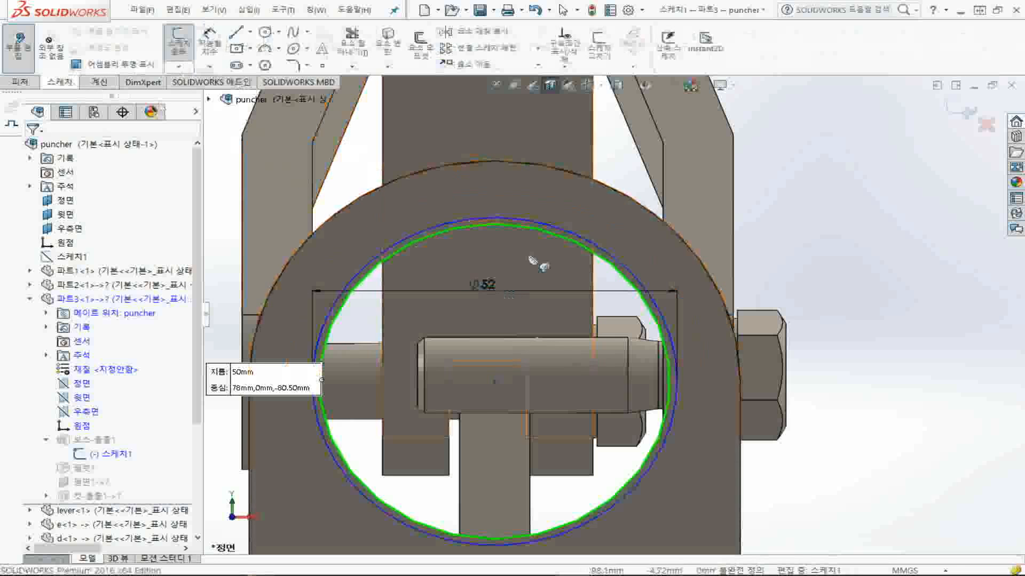
click(498, 281)
double_click(497, 280)
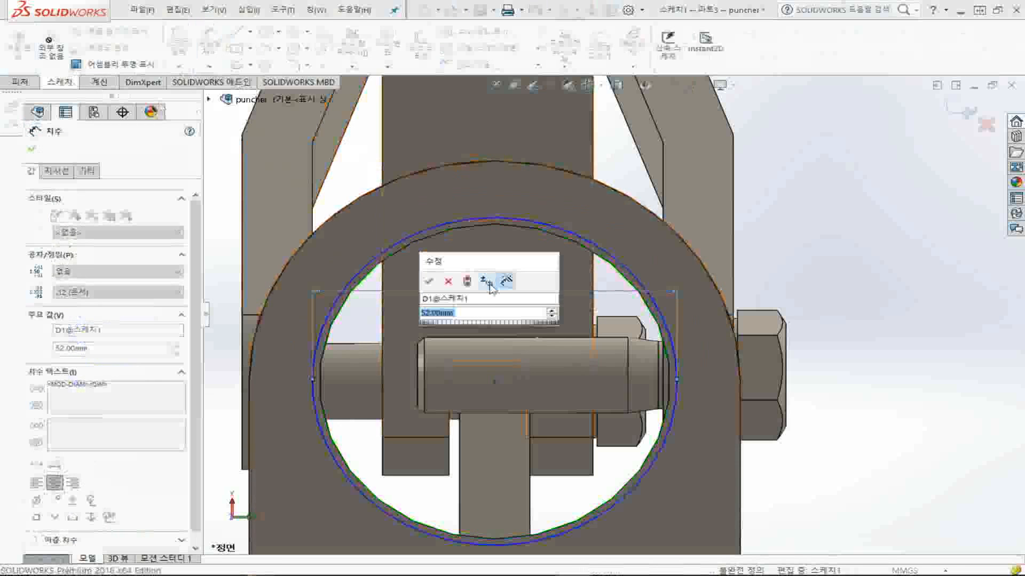
text(50)
key(Return)
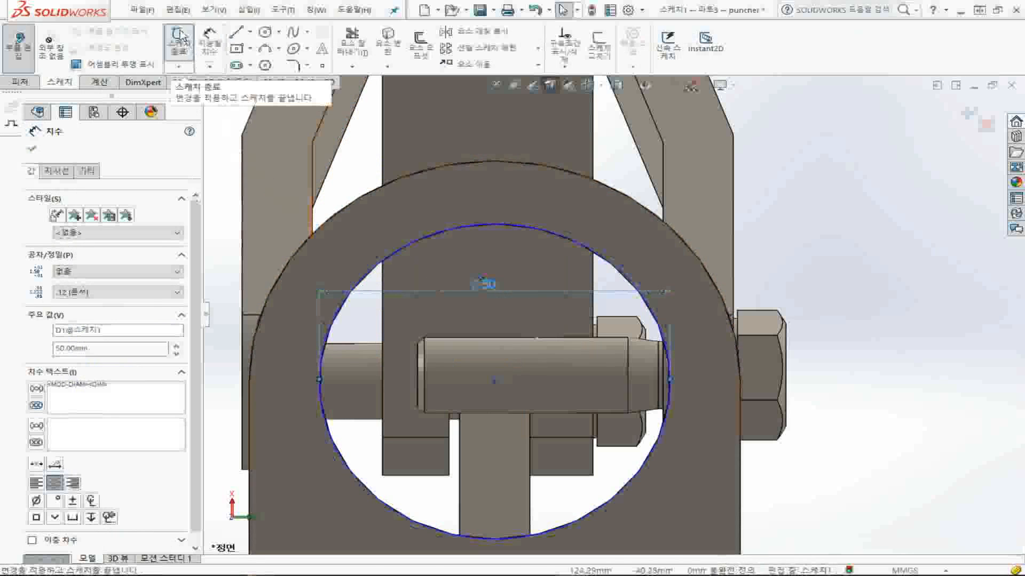
- Finish the shaft sketch and part edit, returning to the puncher assembly in isometric orientation with the section view turned off
click(180, 40)
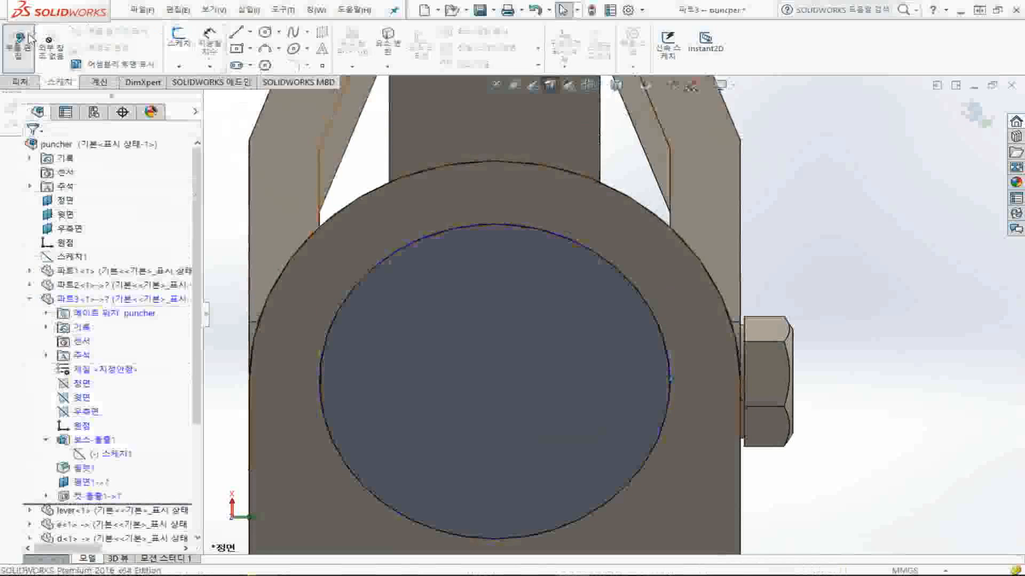
click(30, 38)
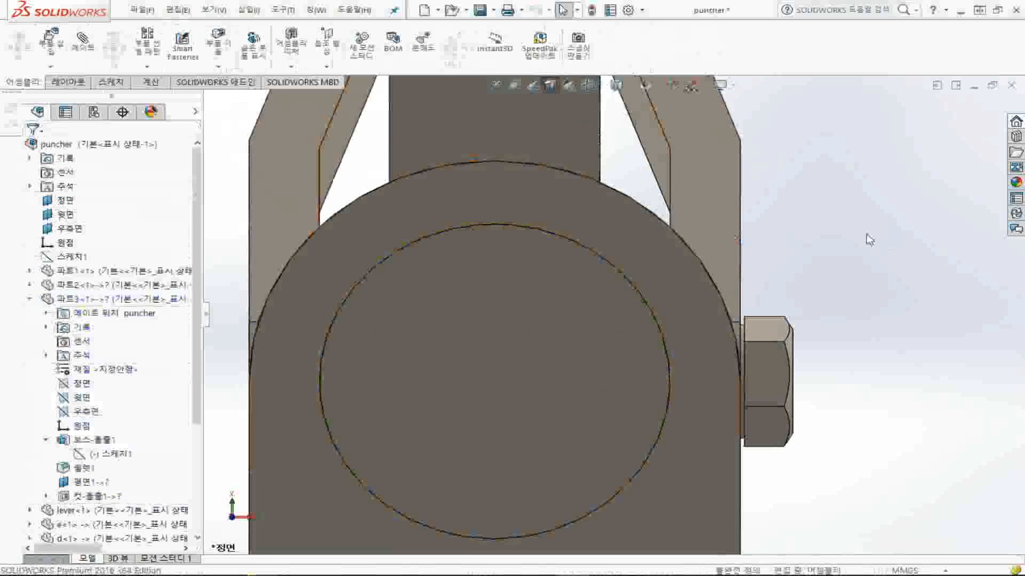
key(ctrl+7)
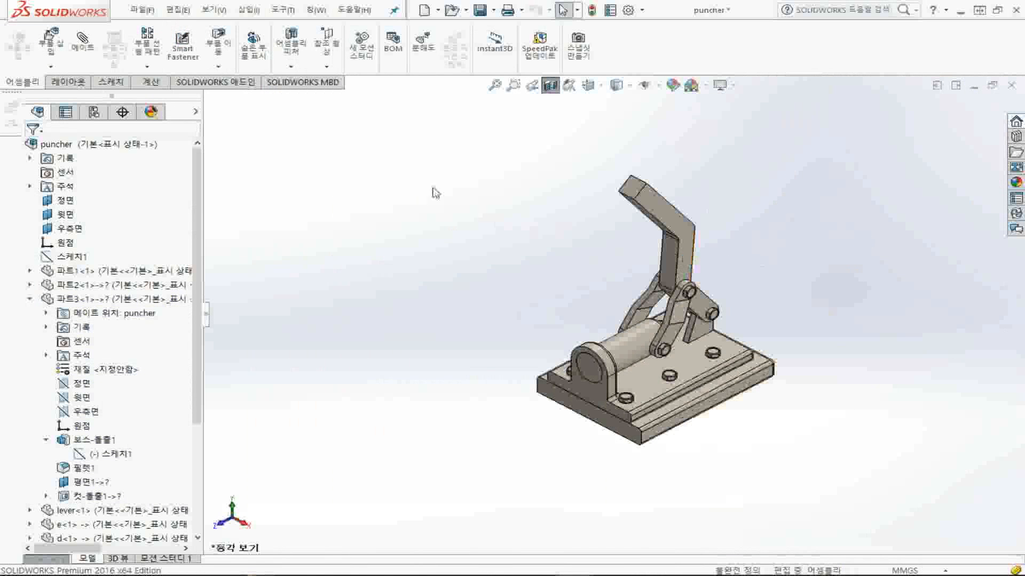
click(550, 85)
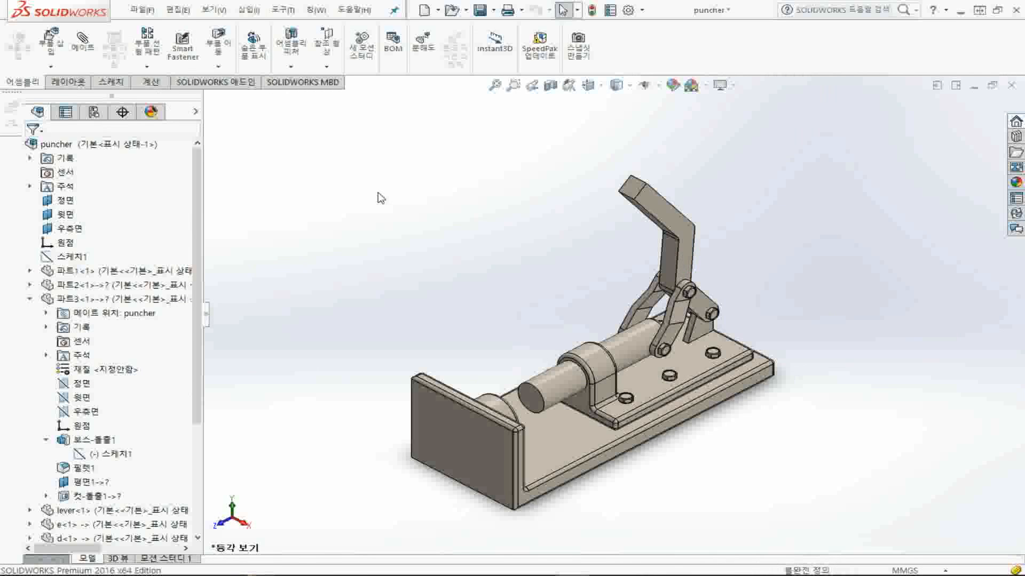
- Run interference detection on the whole puncher.SLDASM assembly again and close the check
click(144, 85)
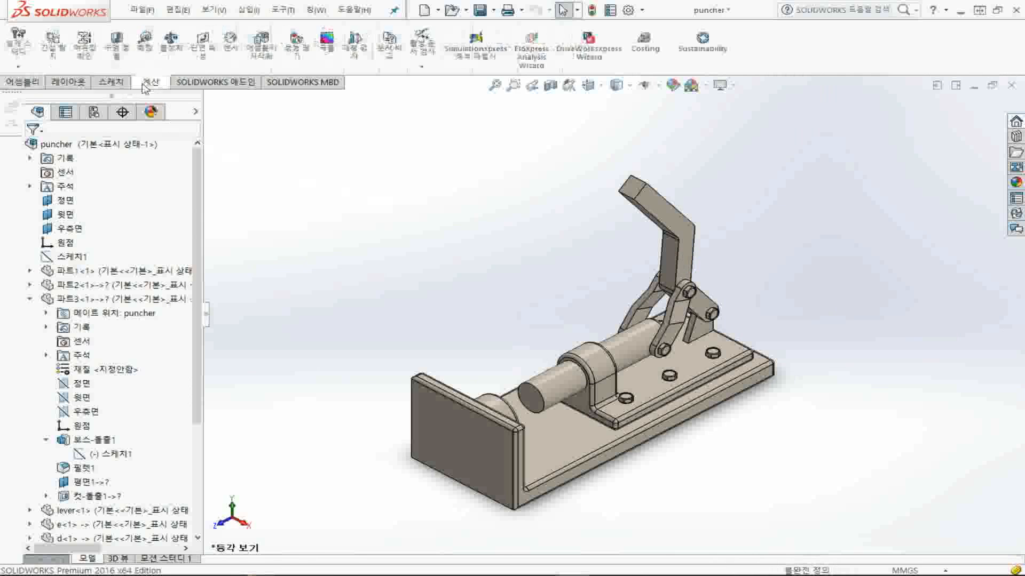
click(52, 41)
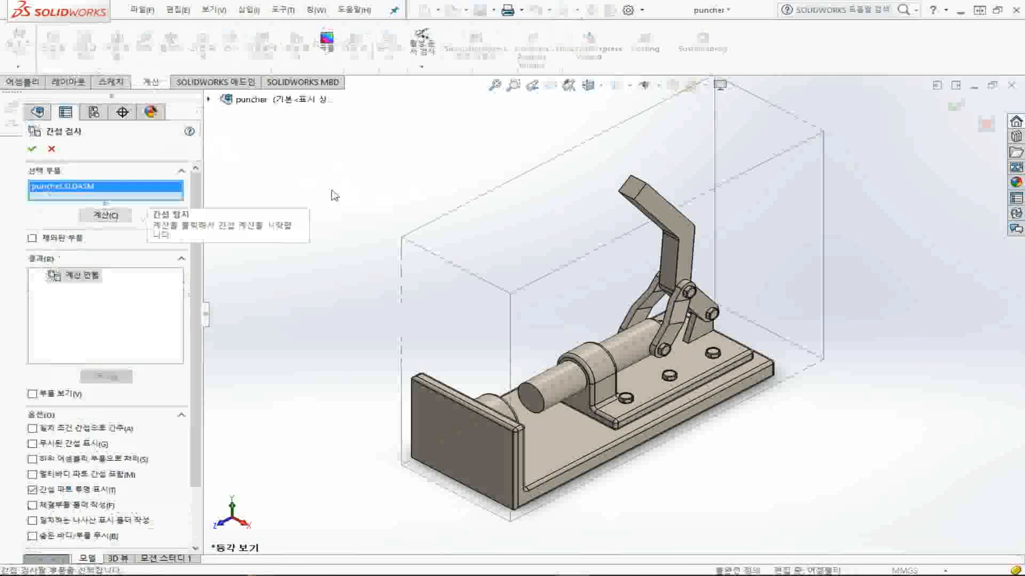
click(106, 215)
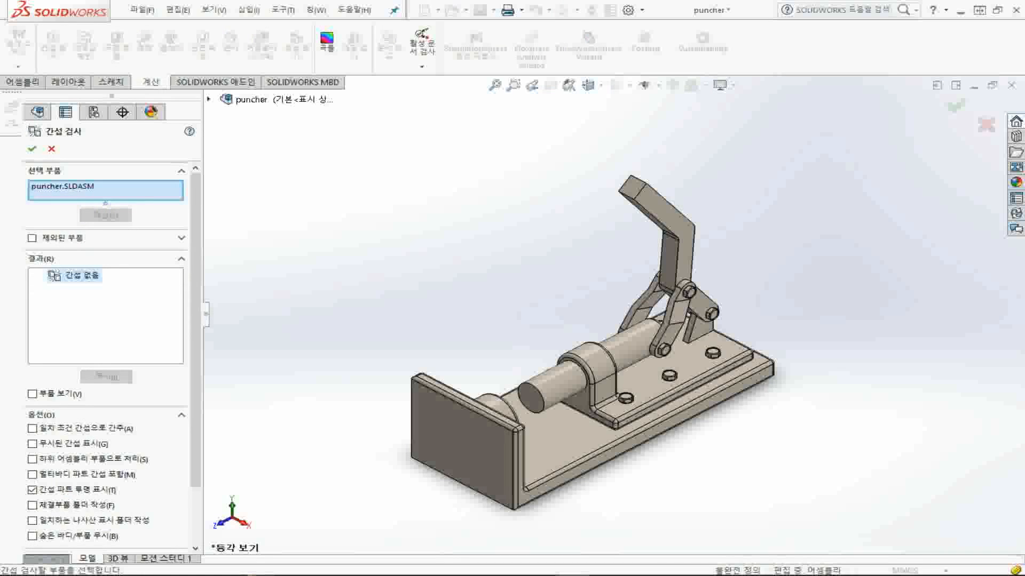
click(32, 149)
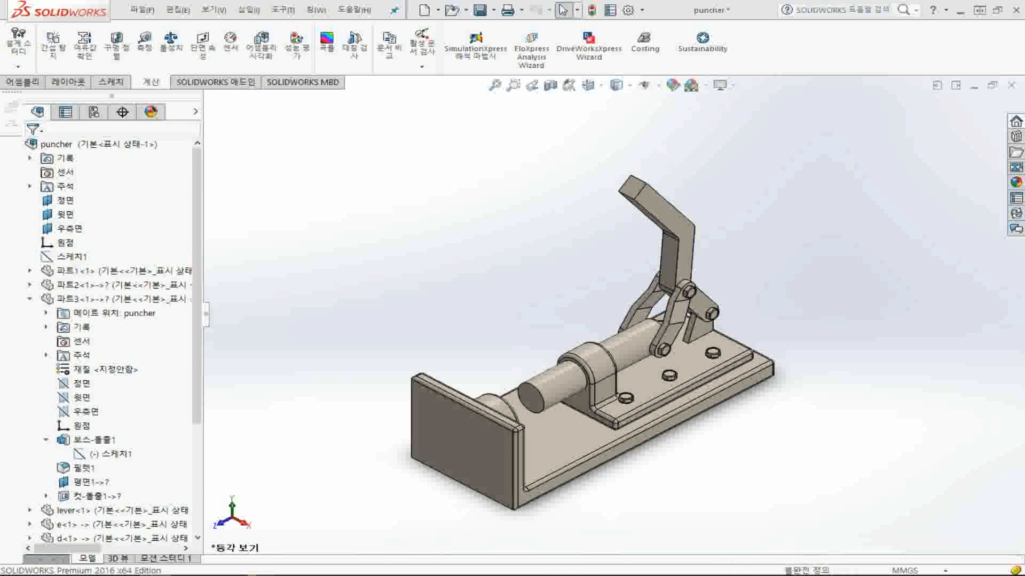